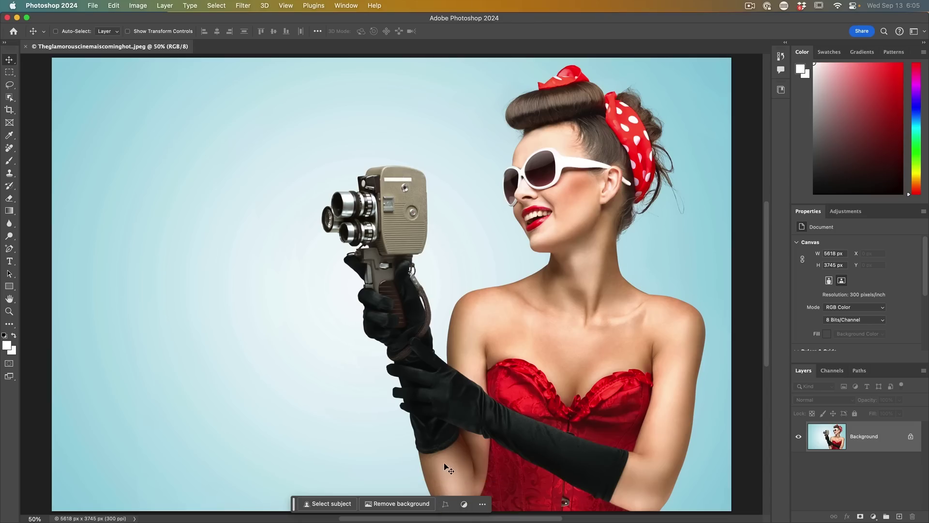
Step: Marquee-select the movie camera and pin the contextual bar's position
click(10, 72)
drag(300, 169, 448, 266)
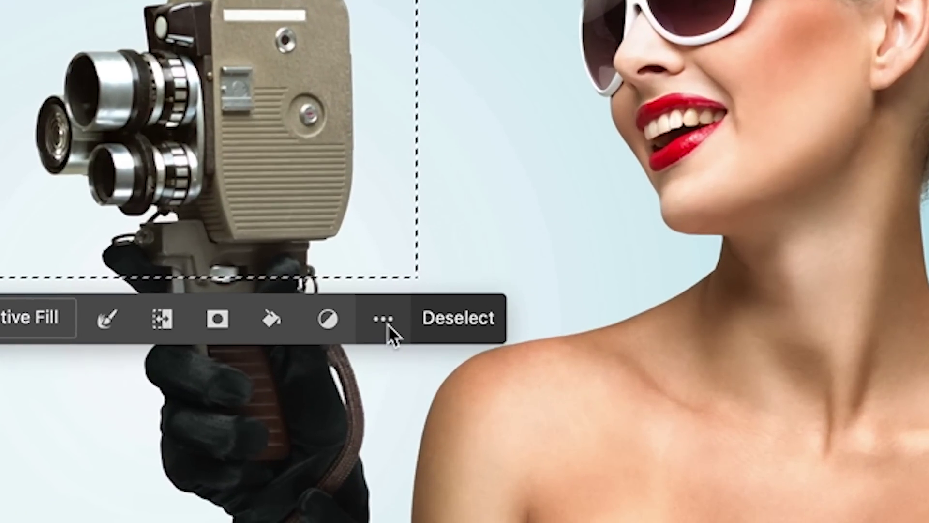
click(437, 281)
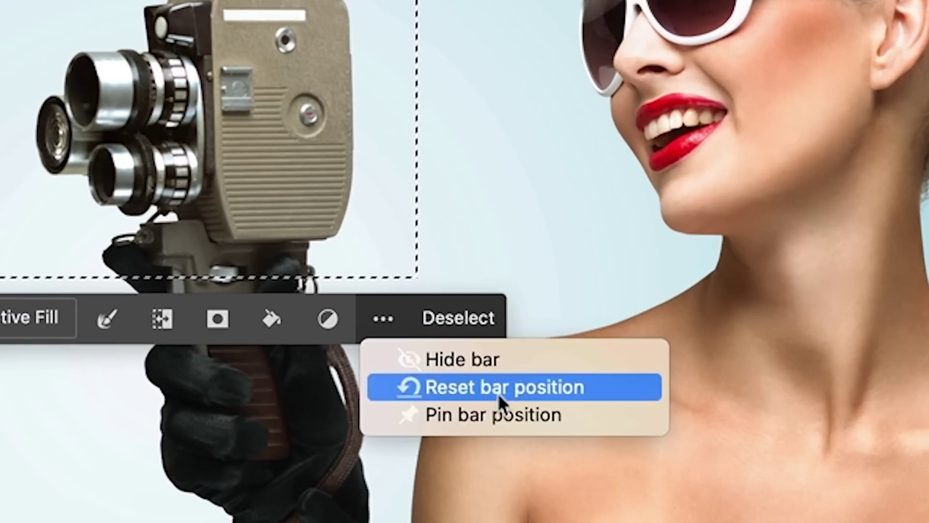
click(502, 413)
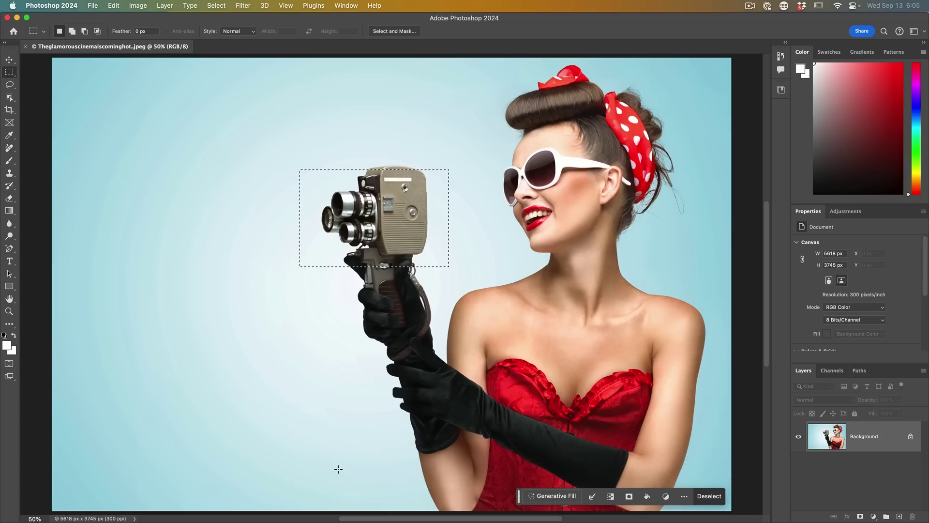
Step: Reselect the camera, then clear the selection and switch to the Move tool (V)
click(405, 261)
drag(363, 175, 471, 250)
drag(508, 292, 521, 308)
click(497, 414)
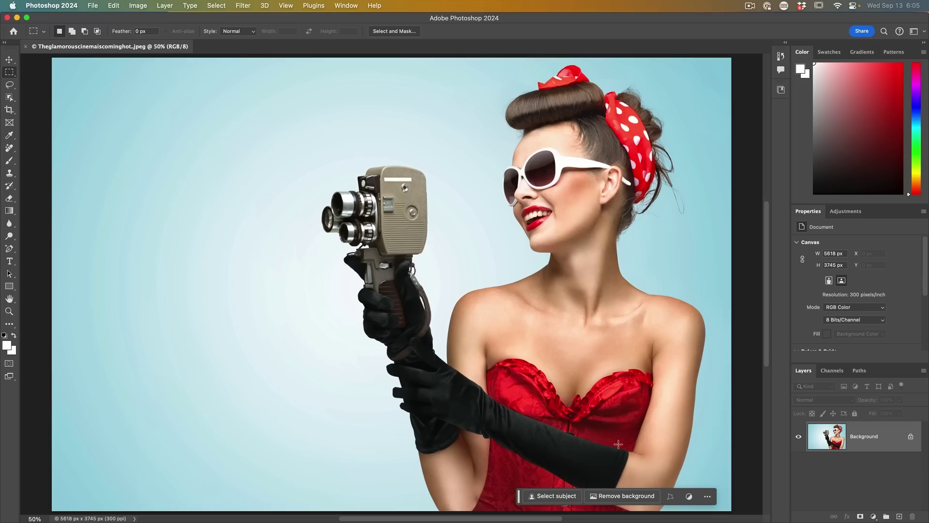
click(707, 496)
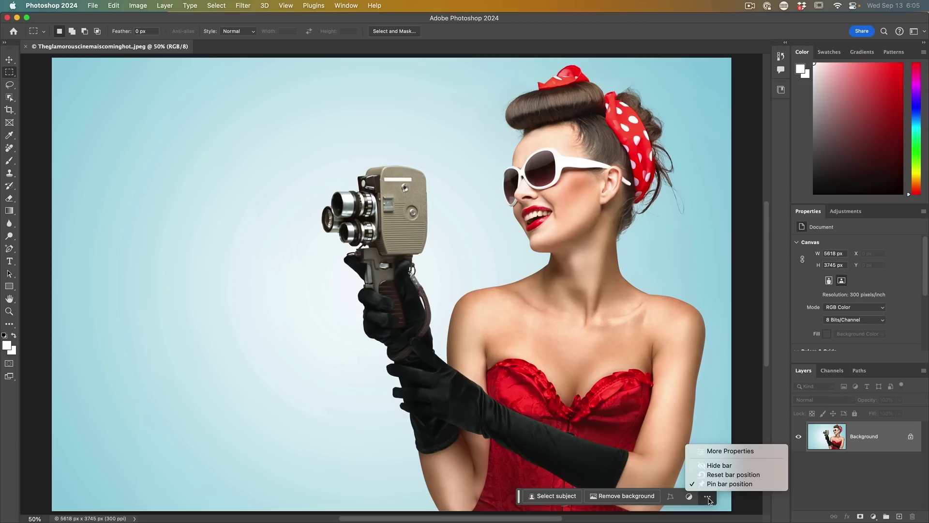
click(734, 484)
key(v)
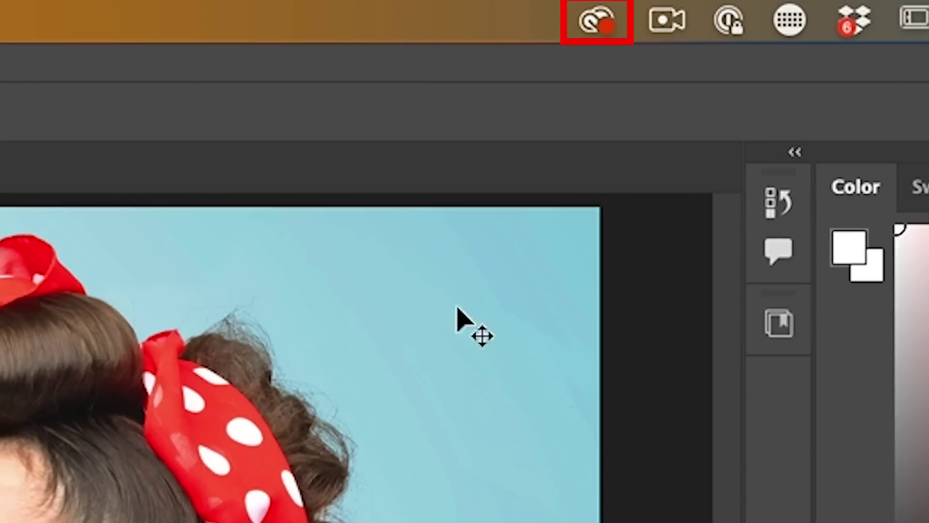
click(596, 24)
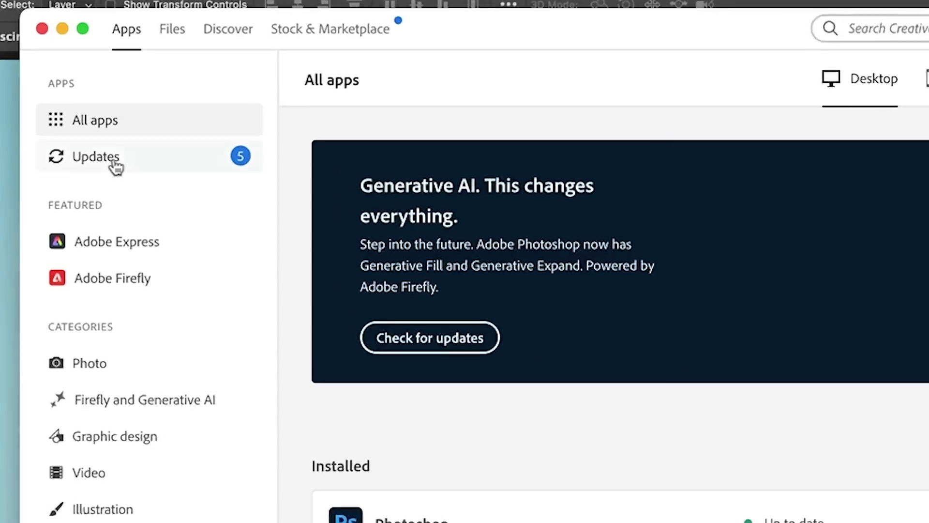
click(127, 105)
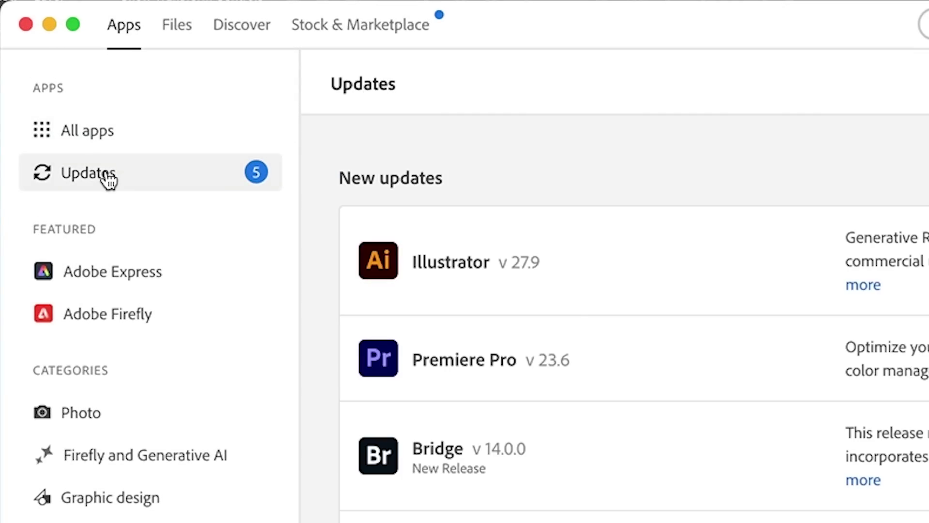
click(836, 82)
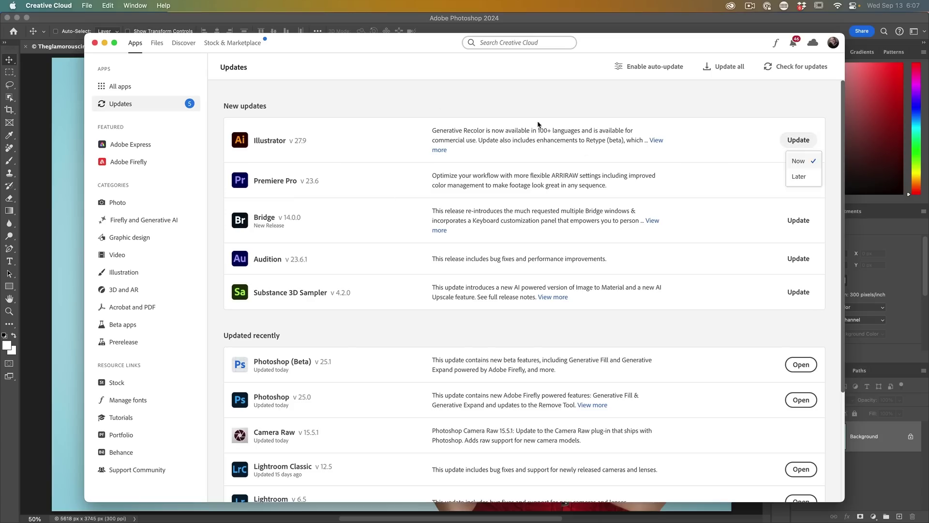
click(95, 43)
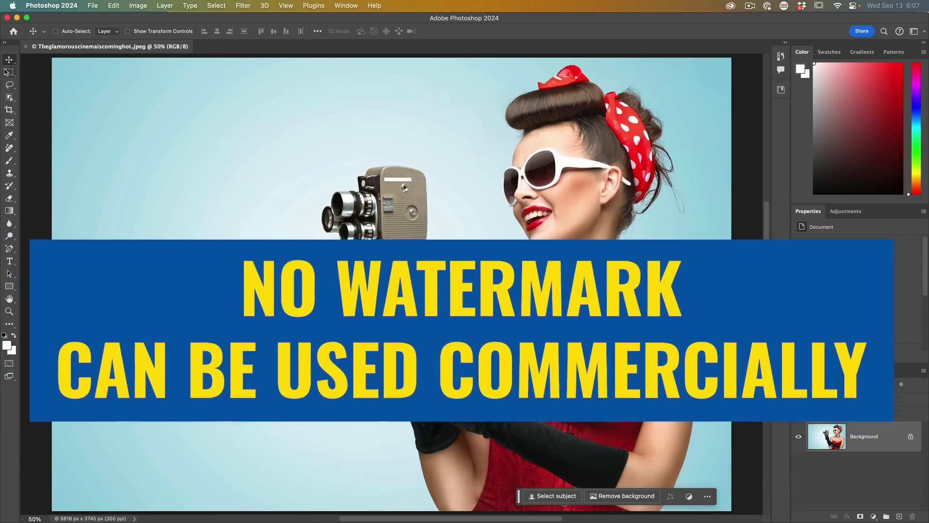
Step: Replace the marquee-selected camera with a generated 'hair dryer' and compare its first two variations
click(8, 72)
drag(307, 152, 440, 301)
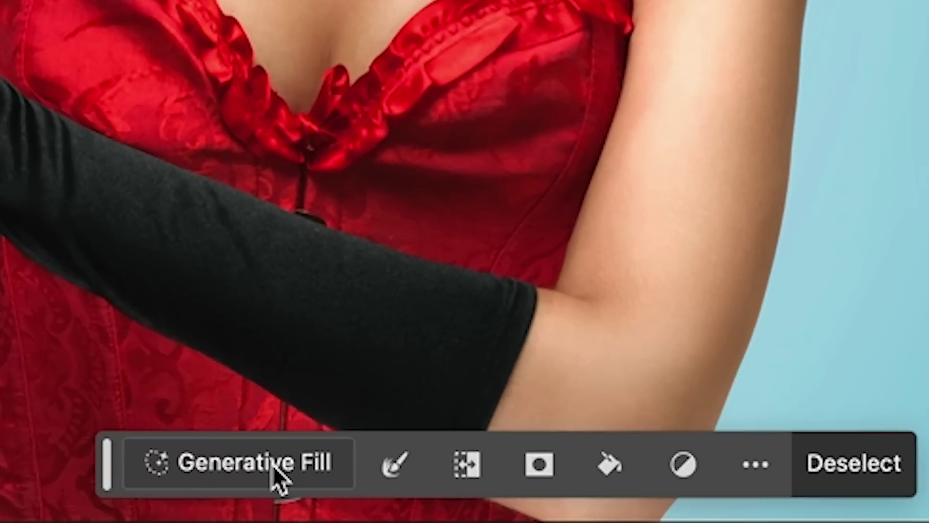
click(559, 498)
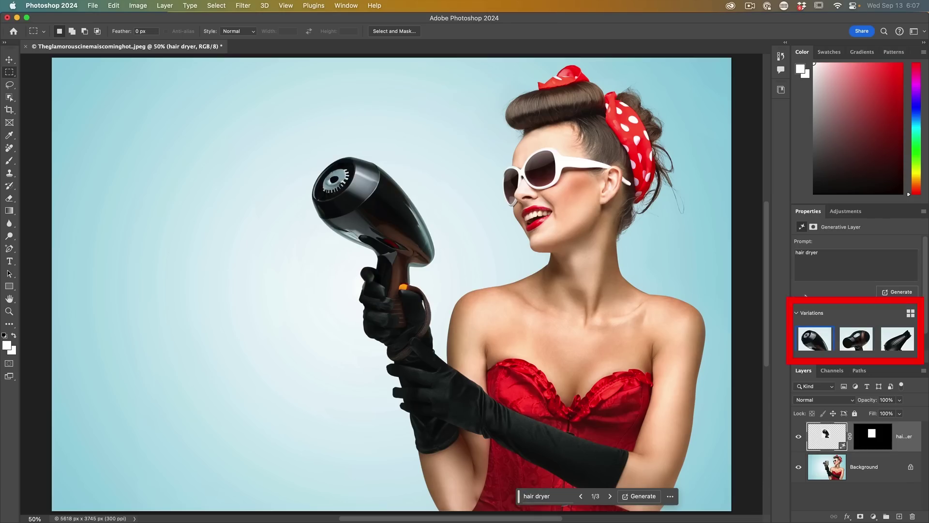
click(853, 334)
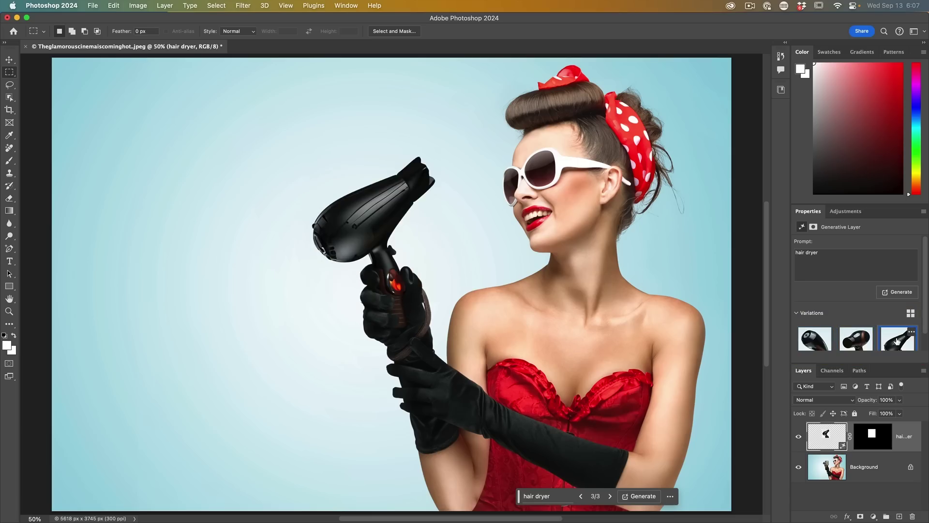
click(819, 338)
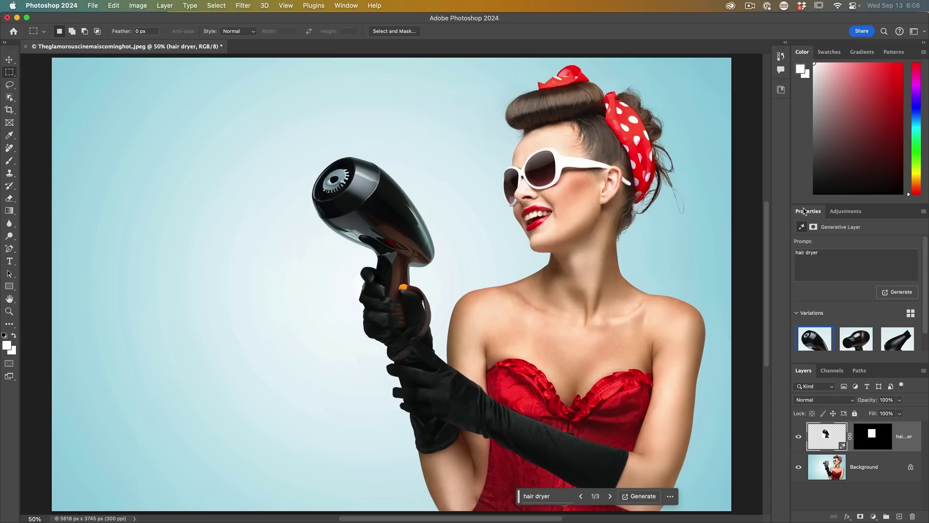
Step: Float the generation Properties panel with large variation previews and make it taller
drag(807, 211, 165, 98)
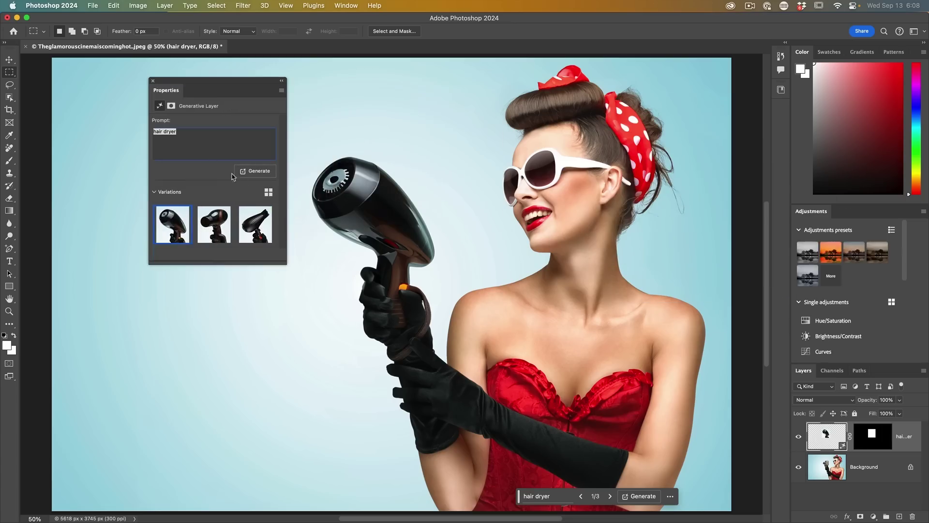
click(269, 192)
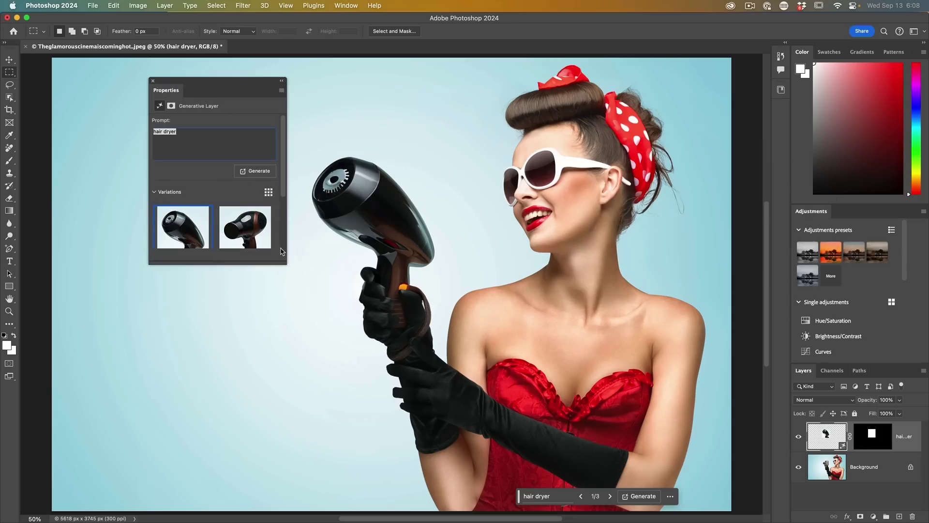
drag(284, 259, 289, 374)
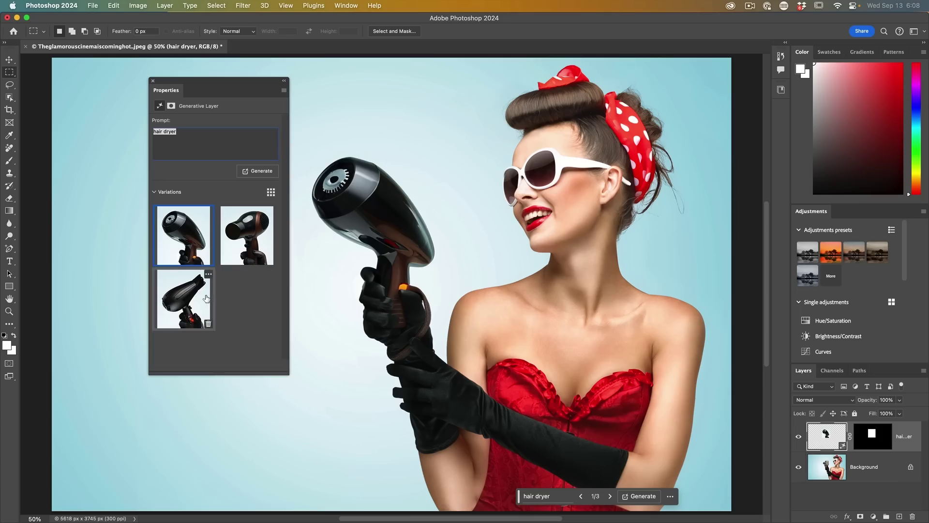
Step: Try the hair dryer variations and settle on the third of six, restoring small previews
click(188, 275)
click(198, 237)
click(229, 235)
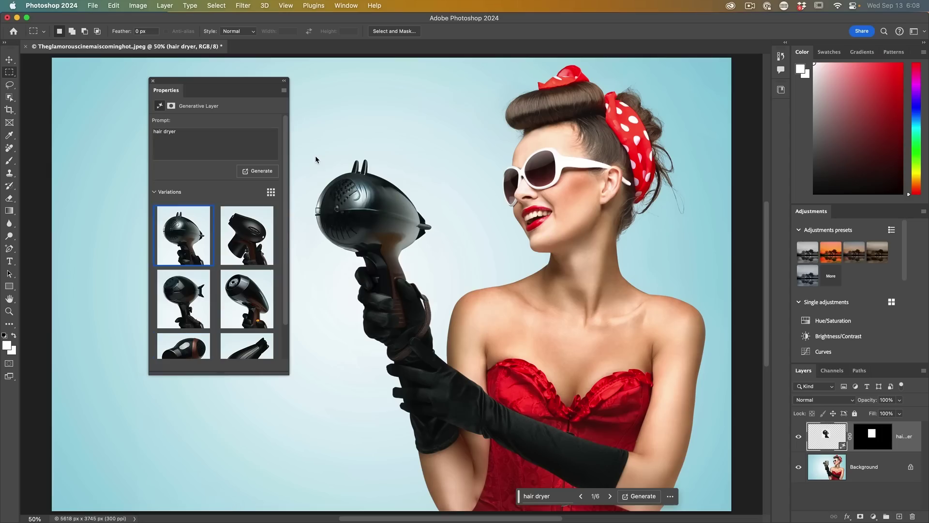
mouse_move(180, 239)
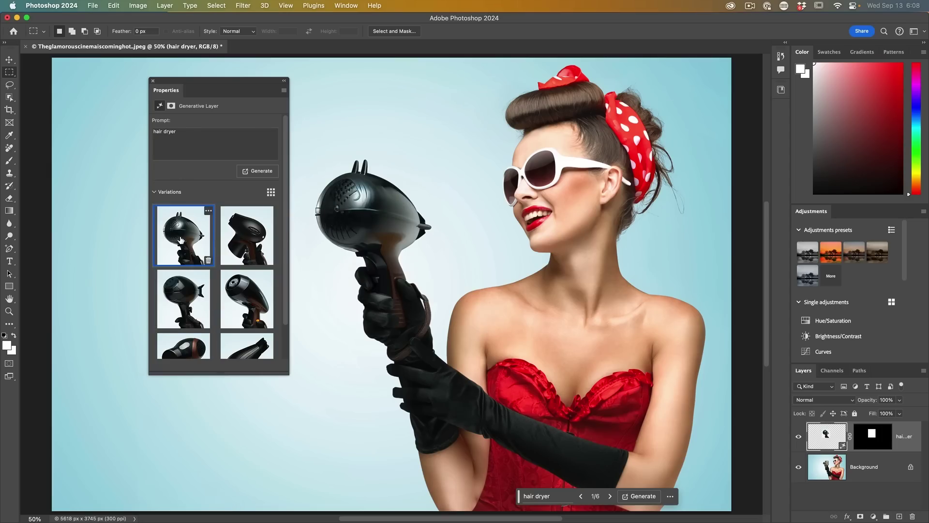
click(184, 297)
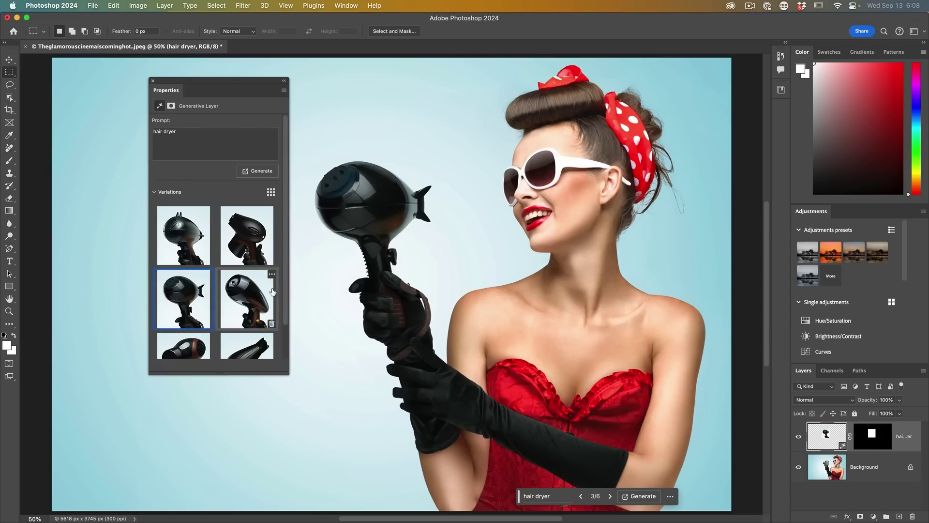
click(271, 193)
mouse_move(179, 237)
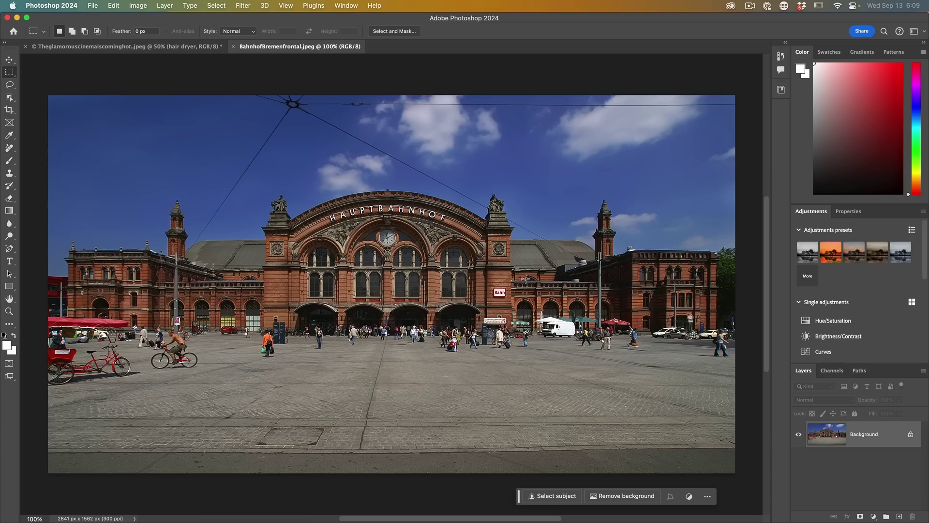
Step: Crop the station photo wider on both sides and fill them with Generative Expand
scroll(384, 274, down, 10)
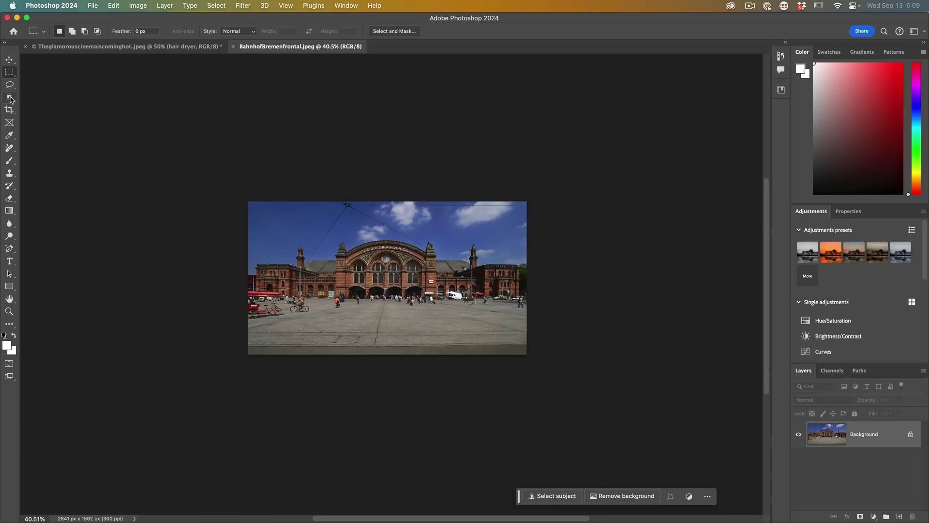
click(10, 109)
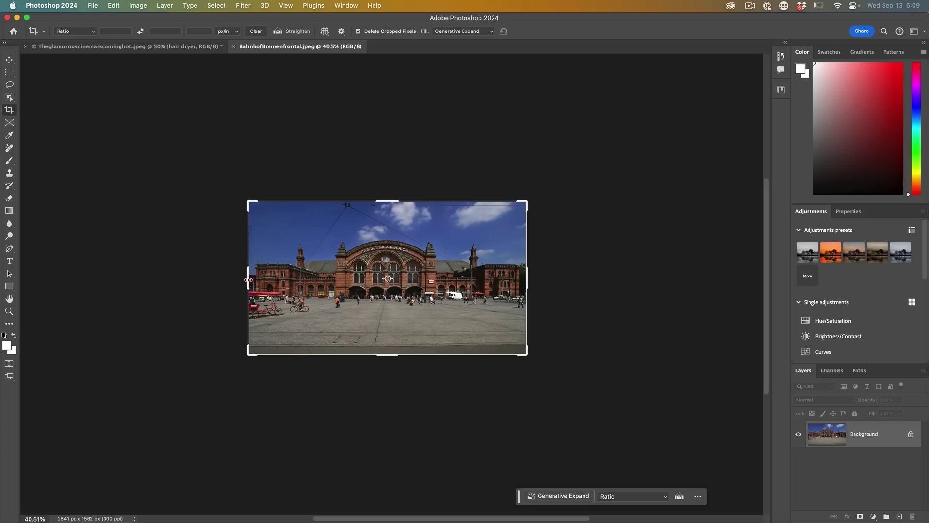
drag(248, 280, 162, 279)
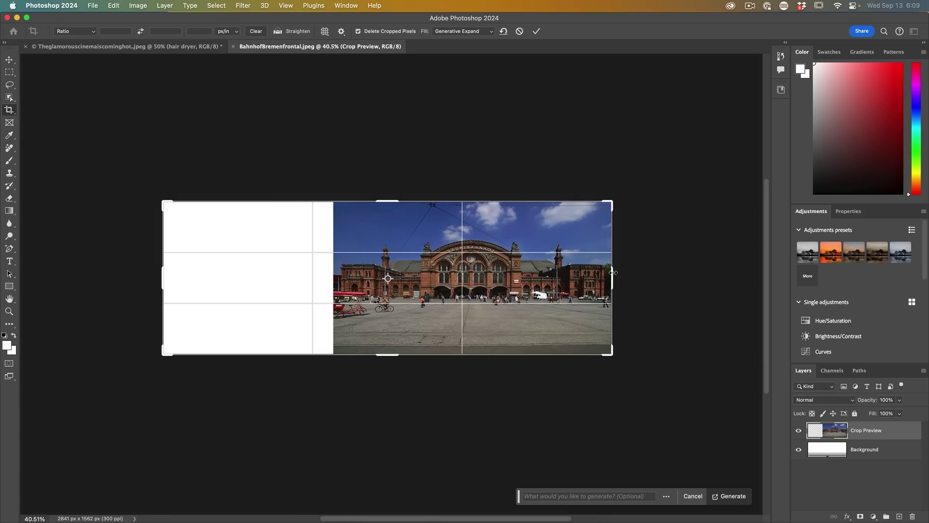
drag(613, 272, 705, 279)
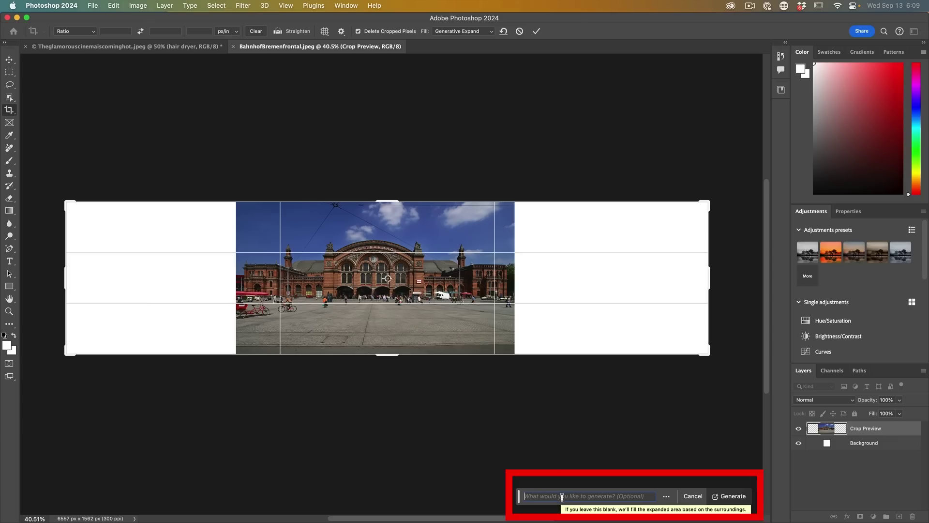
click(733, 496)
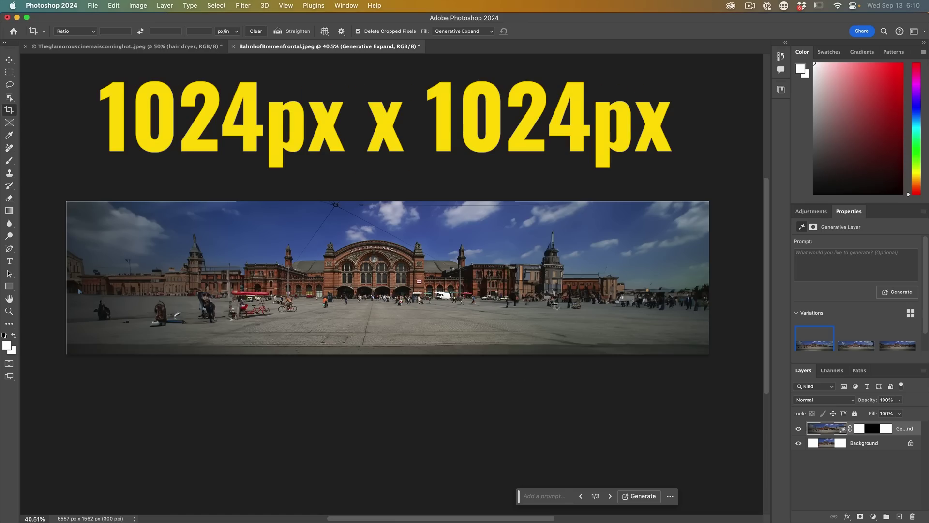
scroll(549, 299, up, 2)
scroll(549, 298, up, 10)
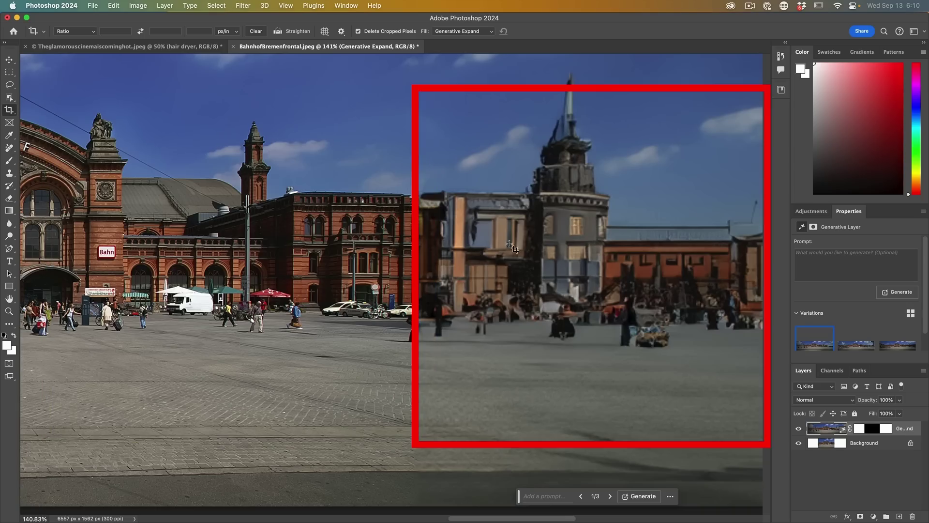
scroll(616, 242, down, 1)
scroll(616, 242, down, 9)
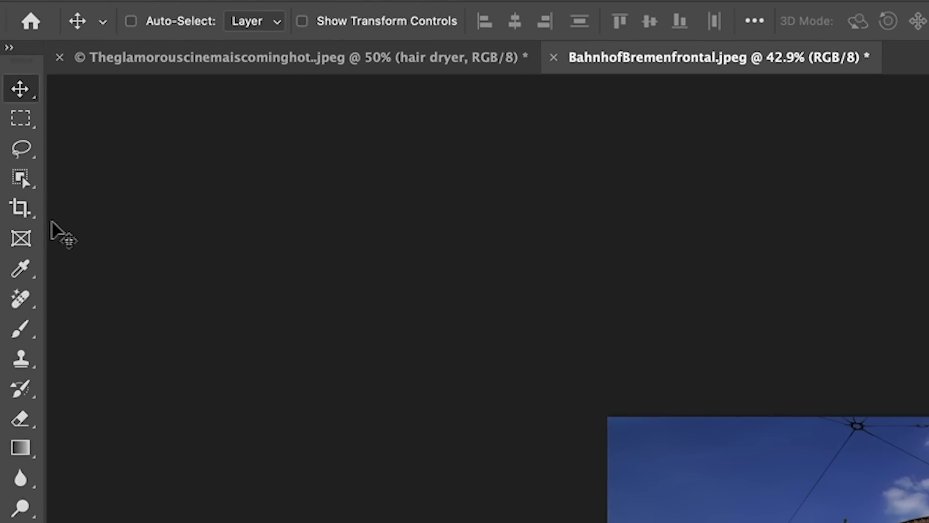
Step: Expand the station photo to a 1:1 square crop, generating the empty top and bottom
click(22, 209)
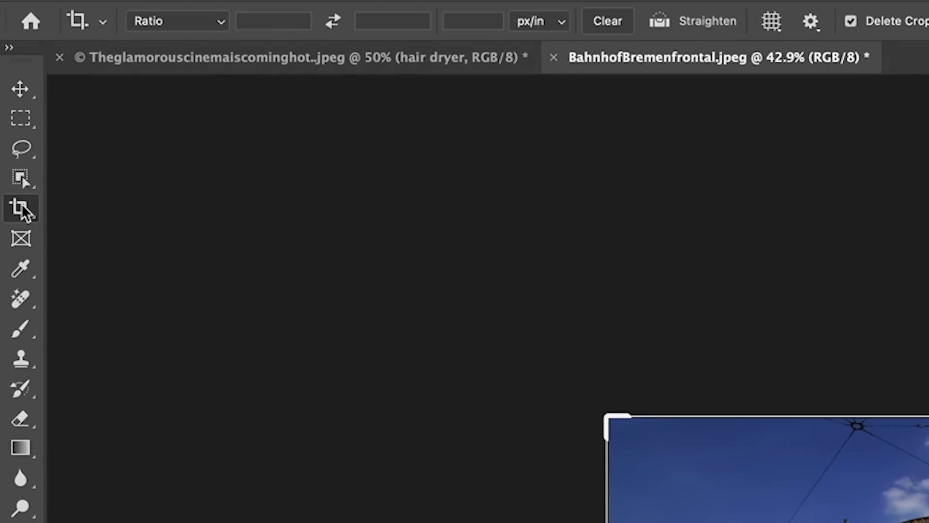
click(217, 24)
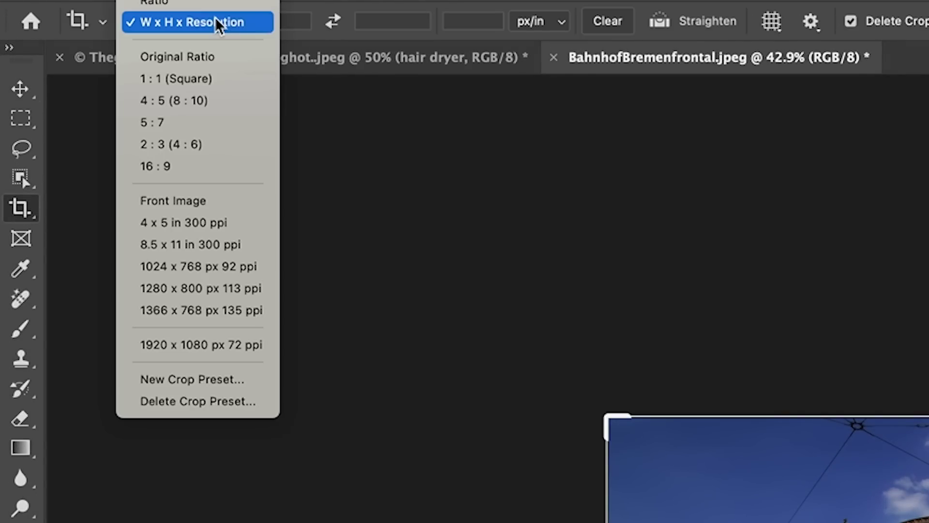
click(212, 80)
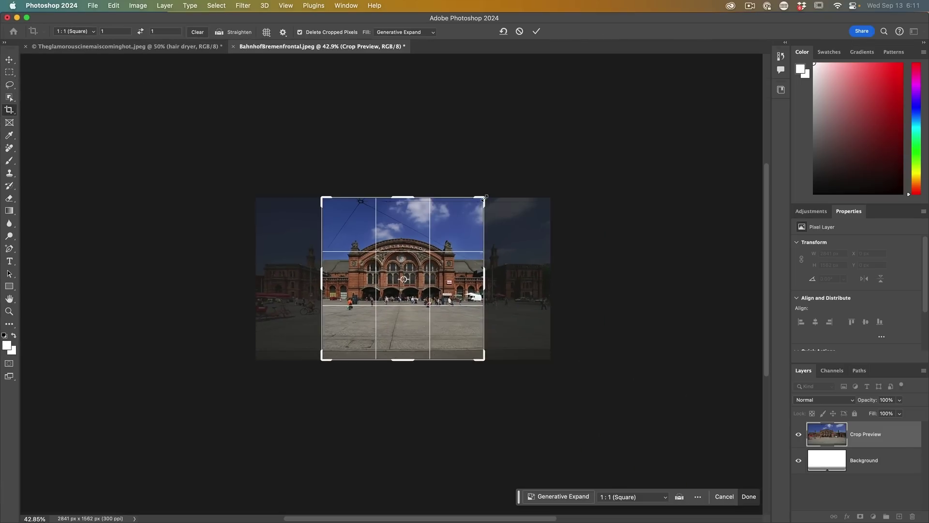
drag(485, 197, 517, 164)
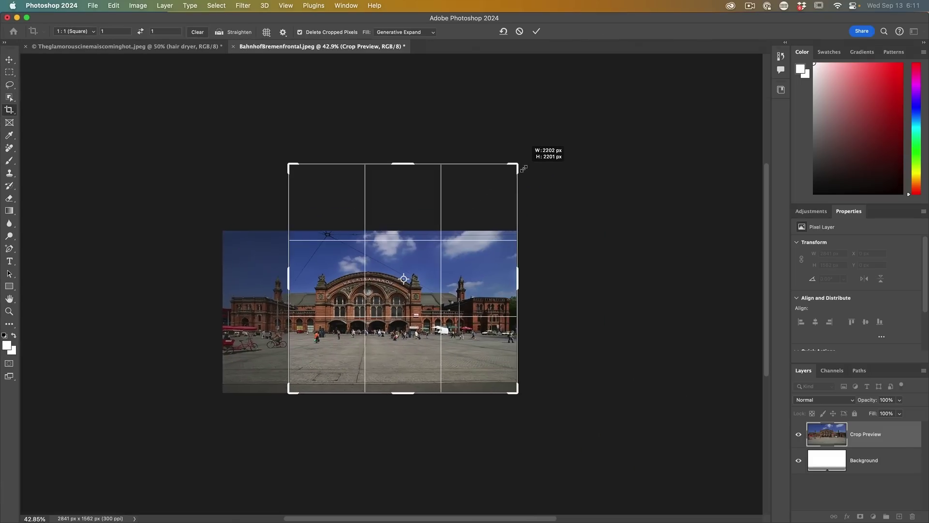
drag(285, 395, 324, 357)
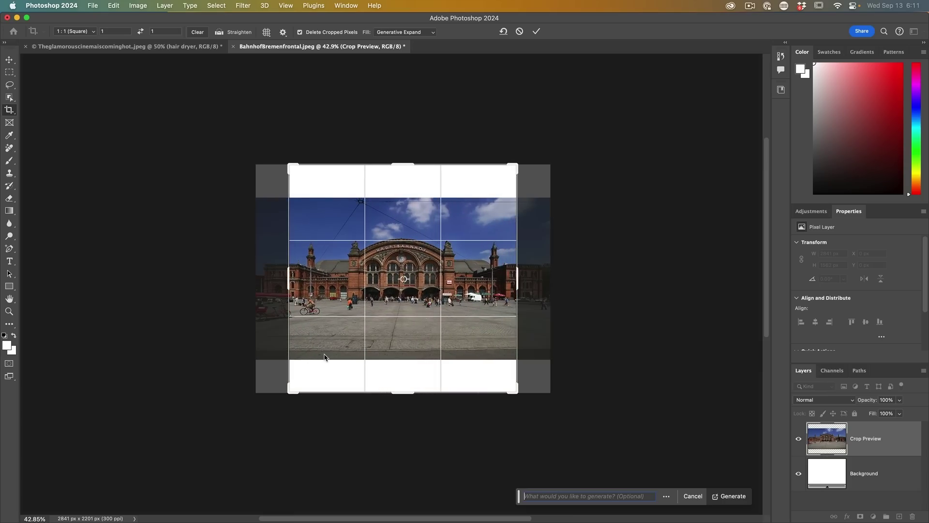
click(734, 498)
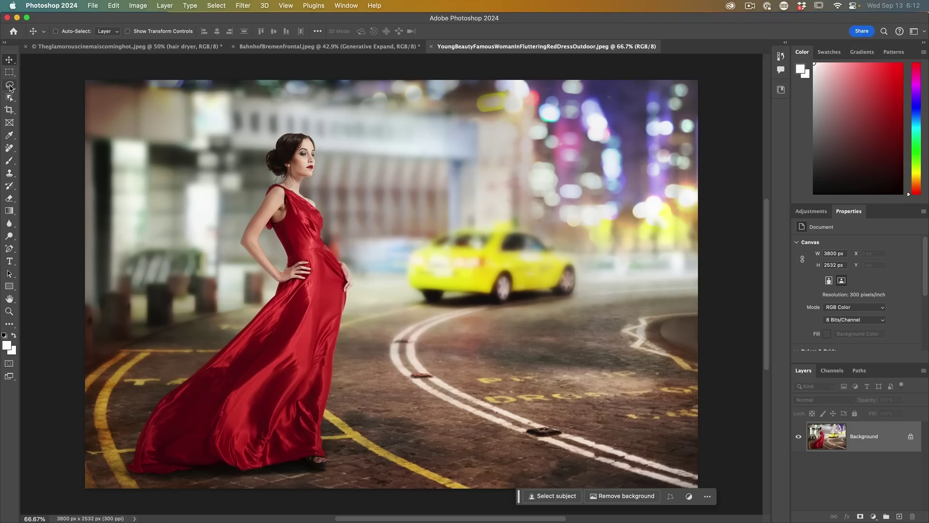
Step: Lasso the yellow taxi and remove it with an empty-prompt Generative Fill
click(9, 84)
mouse_move(420, 224)
mouse_down()
mouse_move(401, 272)
mouse_move(446, 308)
mouse_up()
mouse_move(589, 275)
mouse_down()
mouse_move(573, 244)
mouse_move(470, 215)
mouse_move(440, 223)
mouse_up()
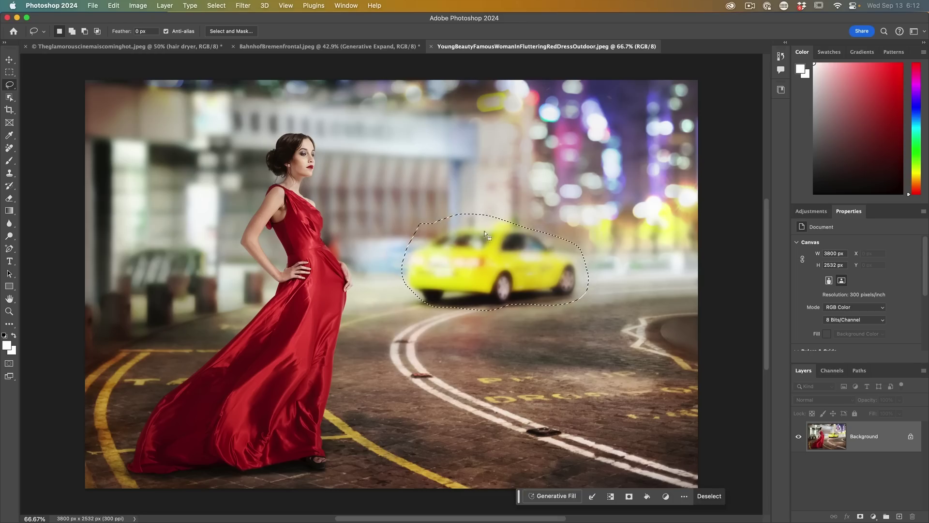
click(568, 497)
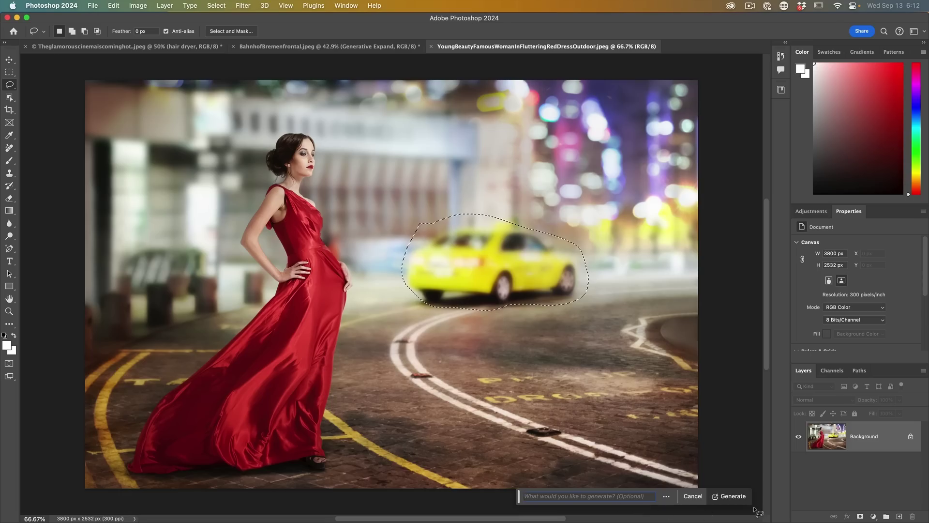
click(732, 496)
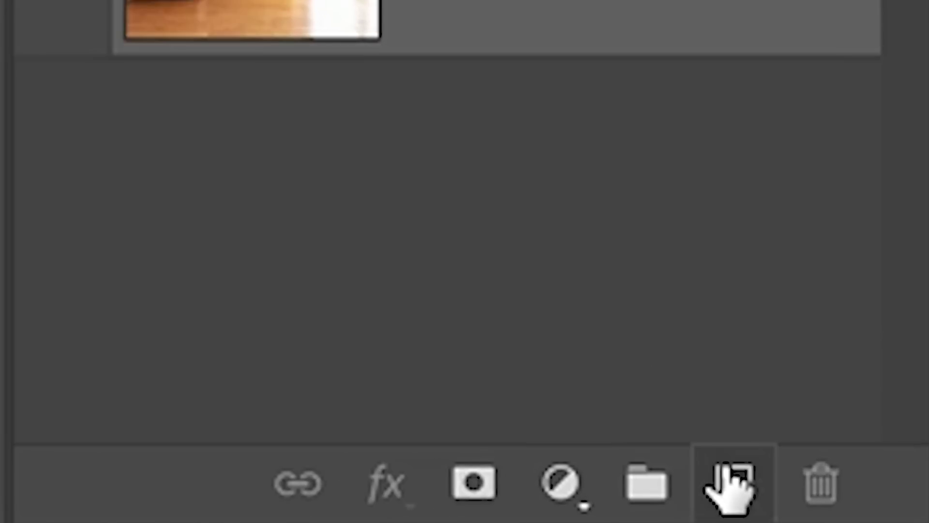
Step: On a new layer, undo a removal stroke and paint out the lower-left couch shadows
click(899, 517)
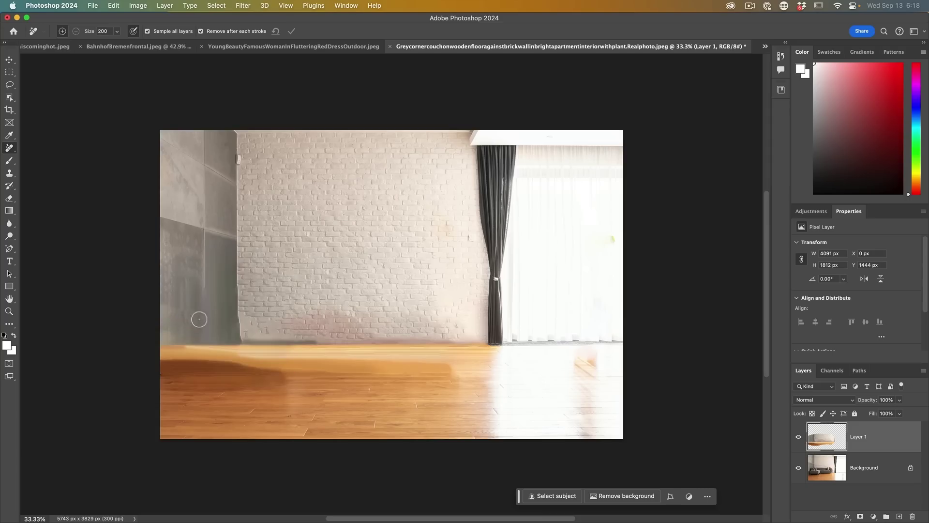
key(super+z)
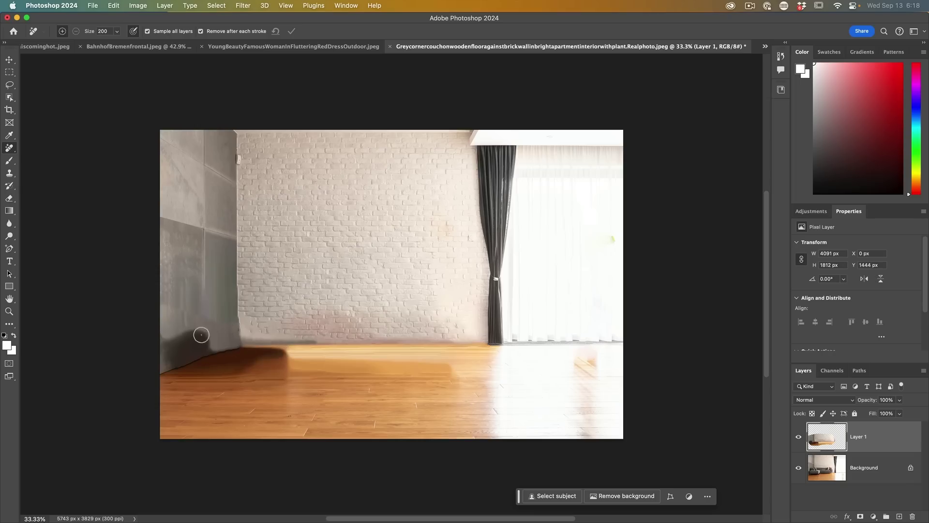
mouse_move(205, 335)
mouse_down()
mouse_move(167, 341)
mouse_move(197, 339)
mouse_move(164, 365)
mouse_move(207, 348)
mouse_move(211, 336)
mouse_up()
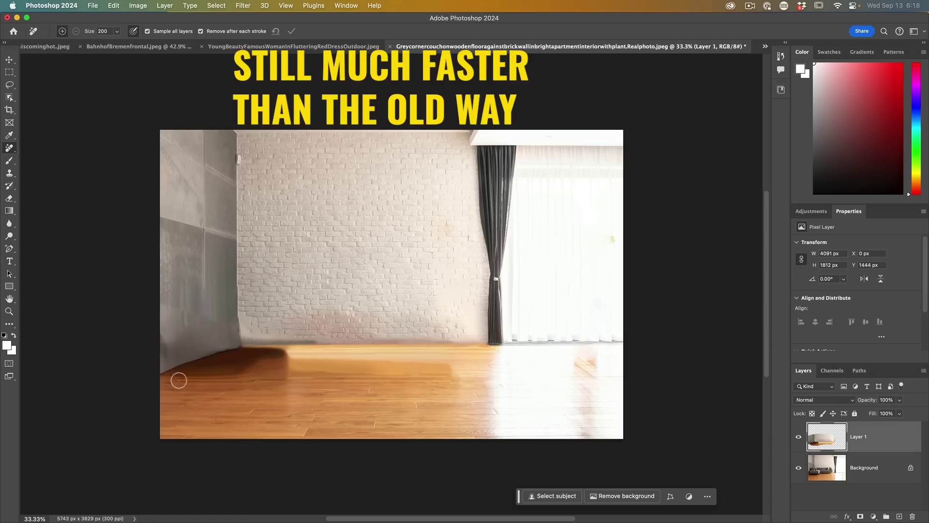
mouse_move(170, 377)
mouse_down()
mouse_move(243, 350)
mouse_move(278, 352)
mouse_move(220, 376)
mouse_move(174, 378)
mouse_move(228, 357)
mouse_up()
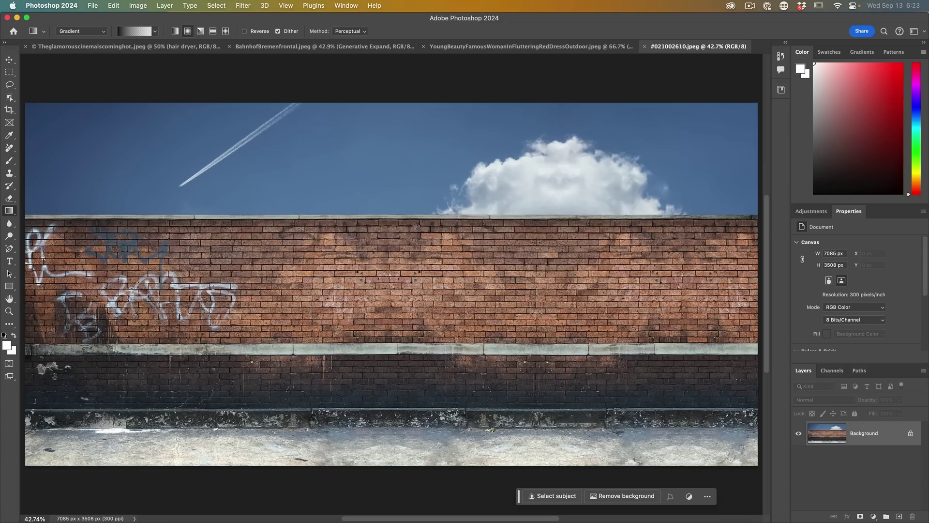
Step: Add a Color Lookup adjustment layer using the Moonlight 3DLUT for a night look
click(874, 517)
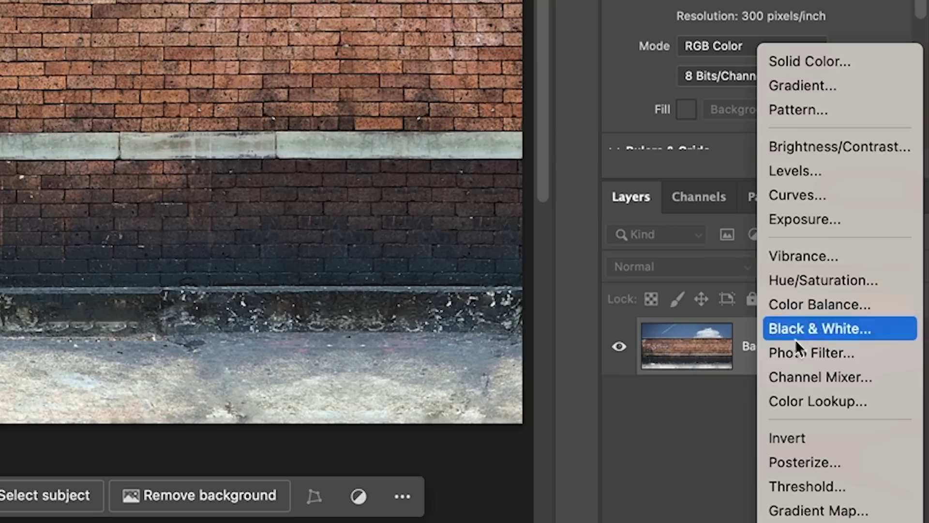
click(874, 506)
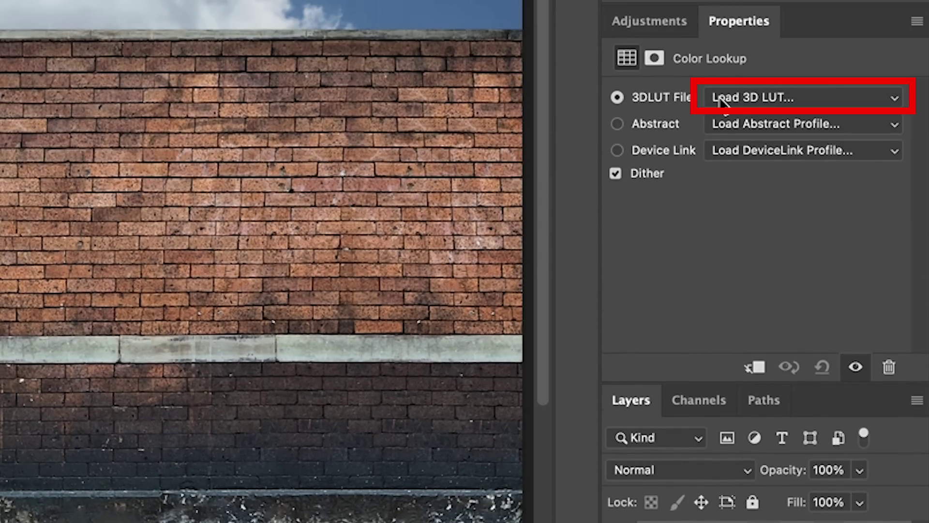
click(733, 99)
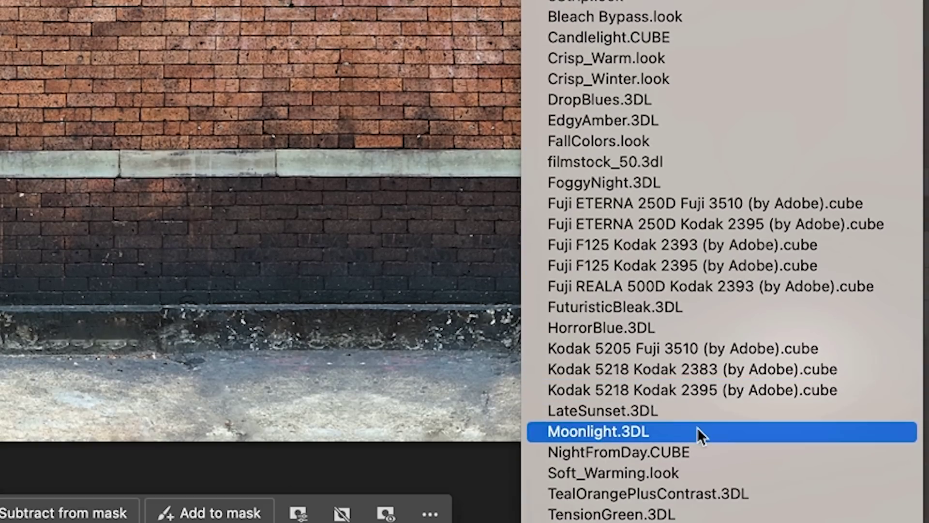
click(697, 427)
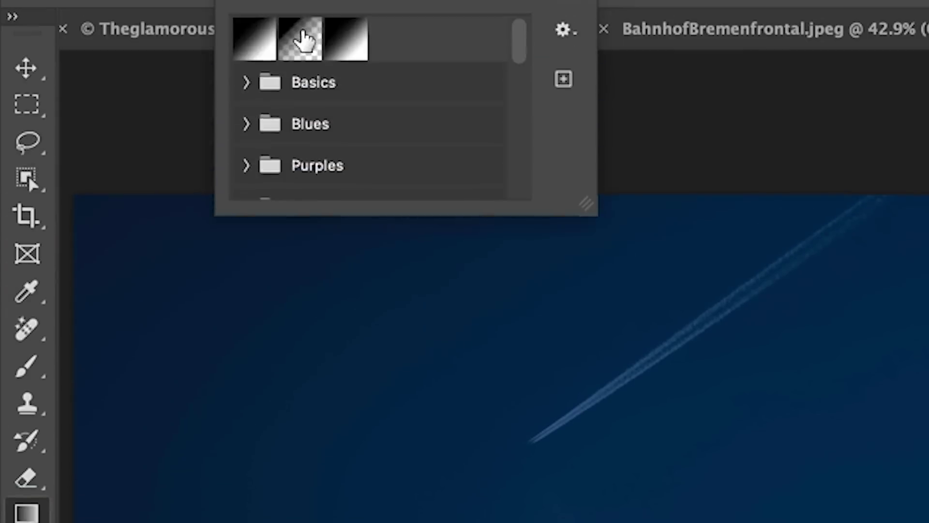
Step: Choose the black-to-white gradient preset for the Gradient tool
click(305, 38)
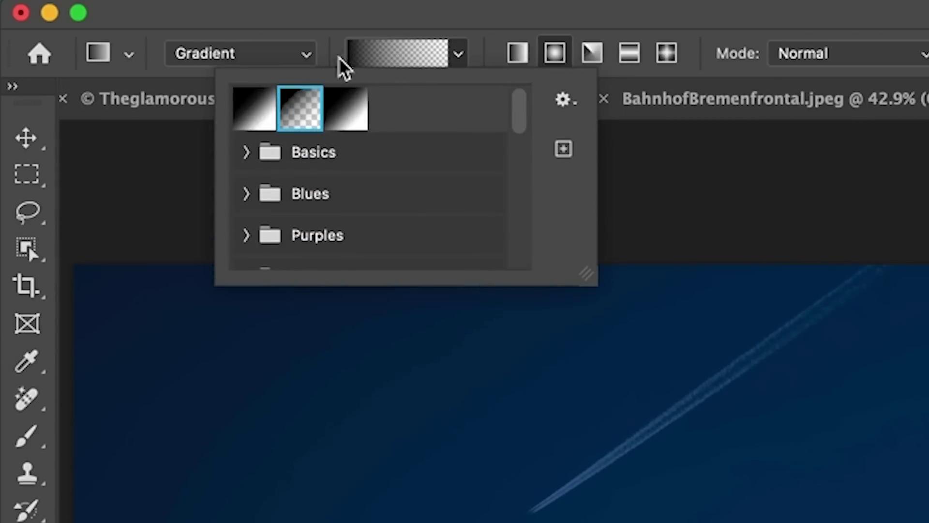
click(255, 114)
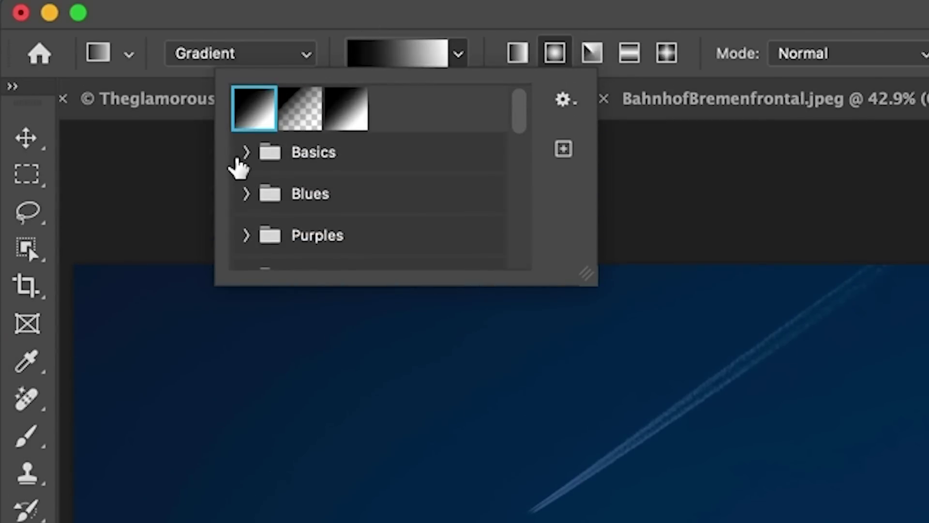
click(557, 55)
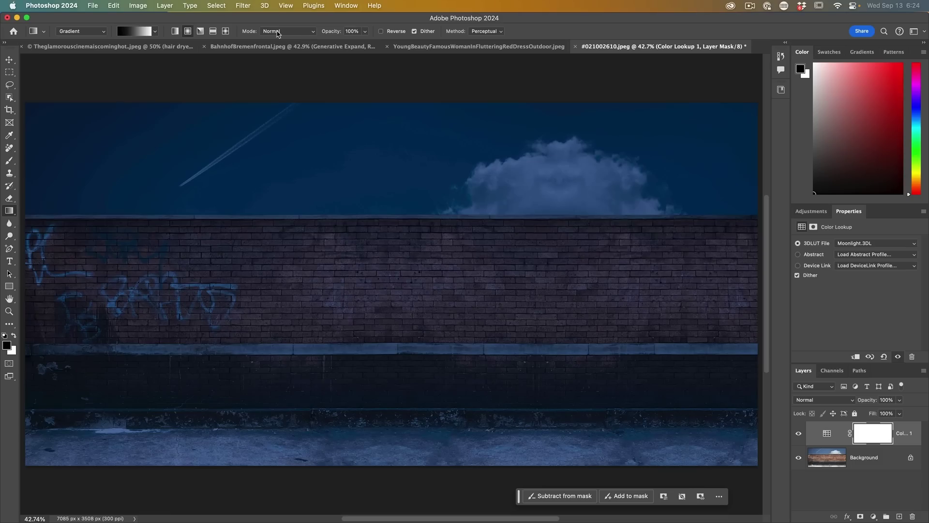
Step: Draw a radial spotlight on the mask, then stretch, rotate and move the ellipse over the graffiti
drag(93, 255, 200, 328)
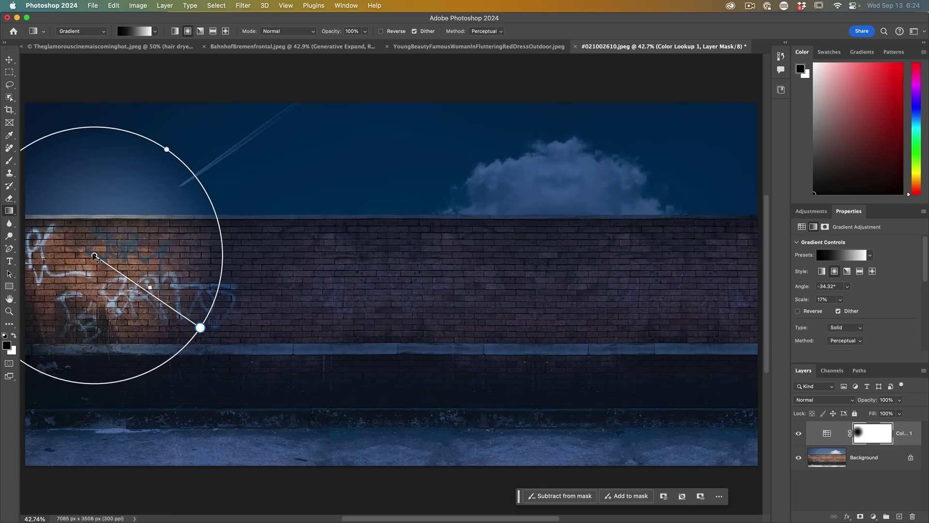
drag(95, 261, 169, 308)
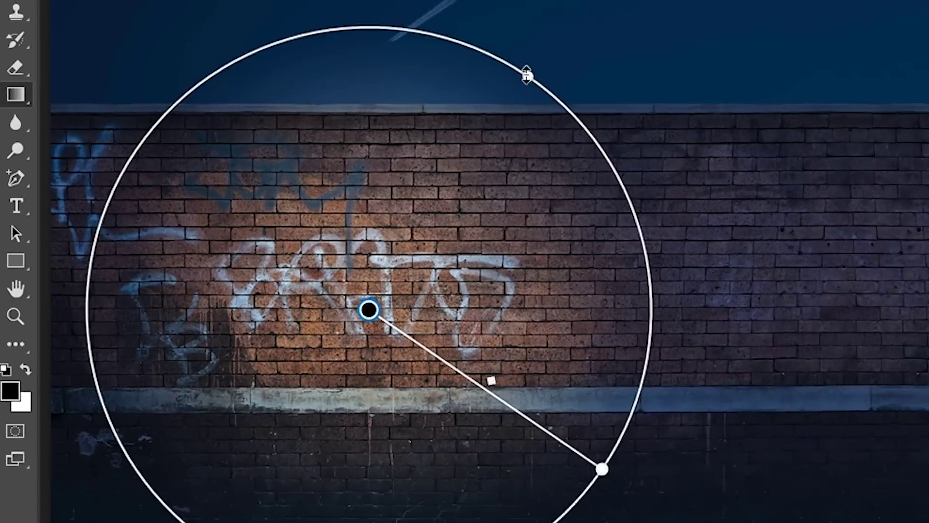
drag(241, 202, 200, 256)
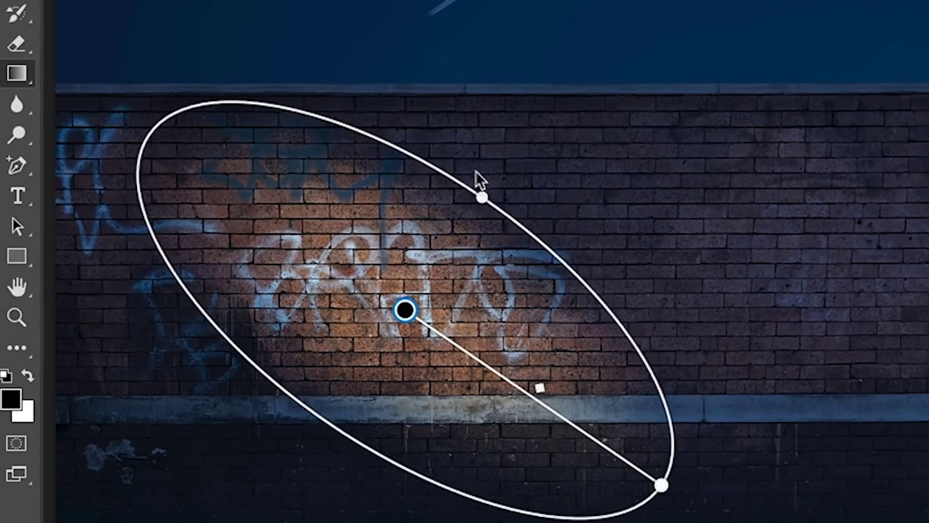
drag(476, 171, 494, 141)
drag(402, 305, 358, 315)
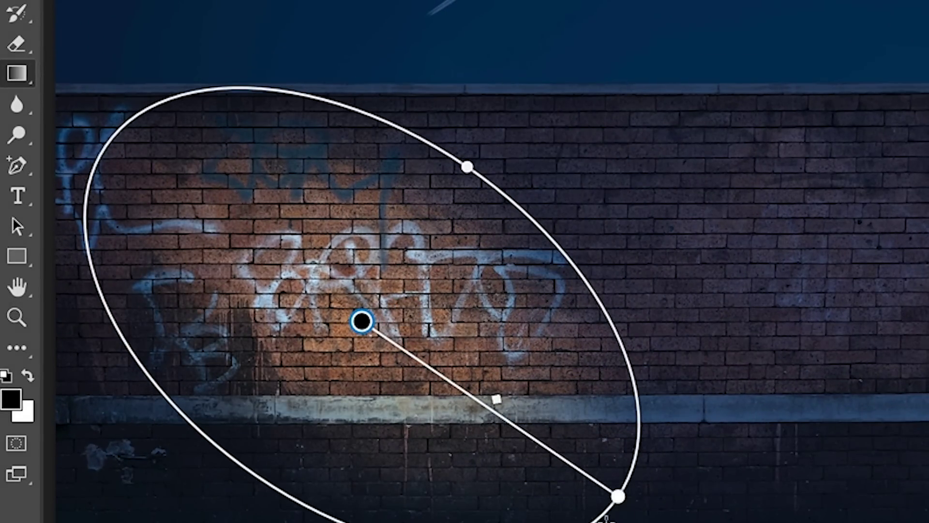
drag(619, 501, 695, 498)
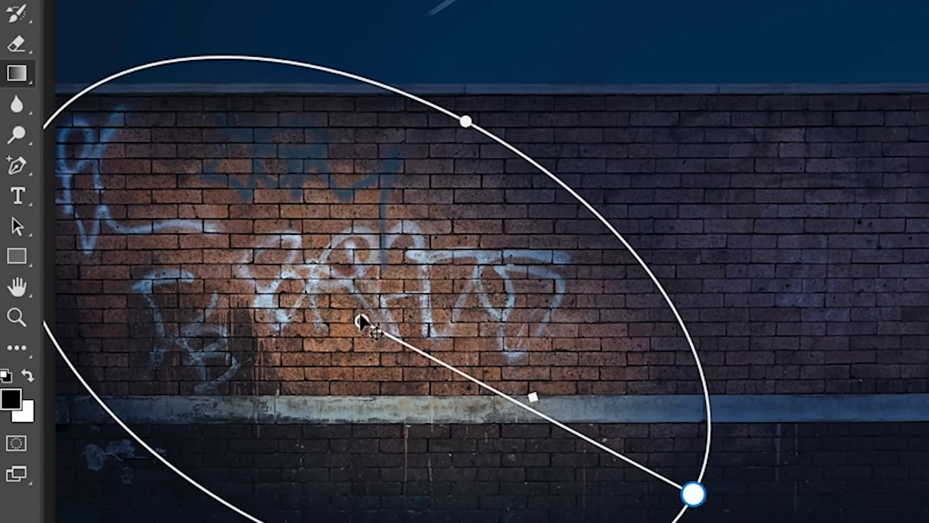
drag(364, 323, 360, 276)
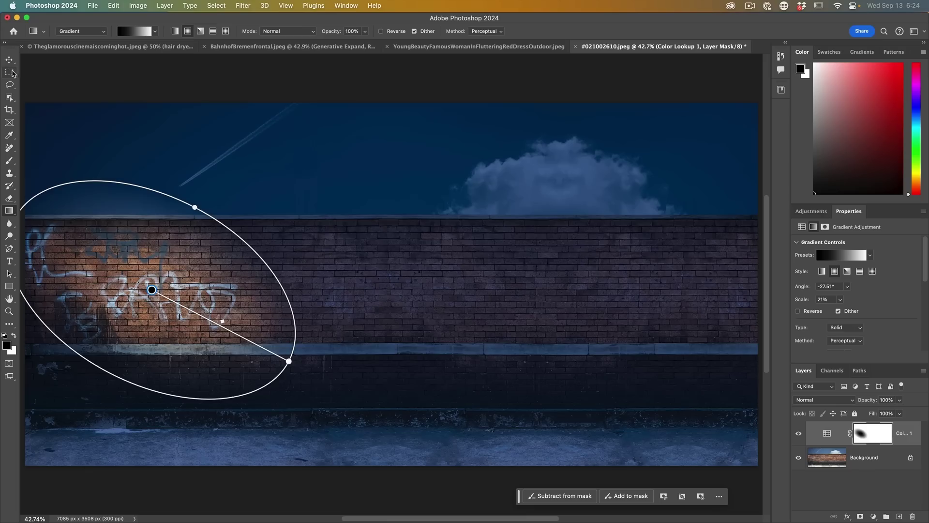
click(9, 71)
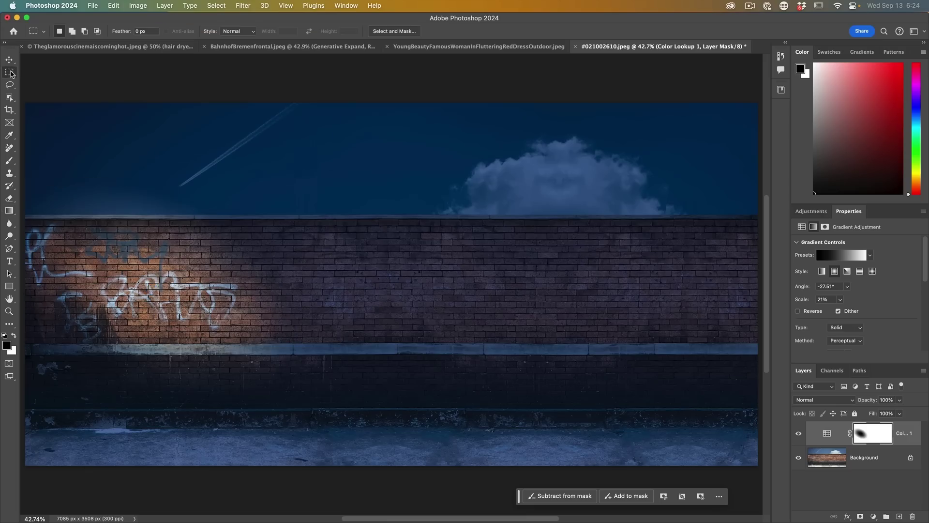
Step: Fill the selected sky strip in the Color Lookup mask so the glow stops spilling there
click(58, 71)
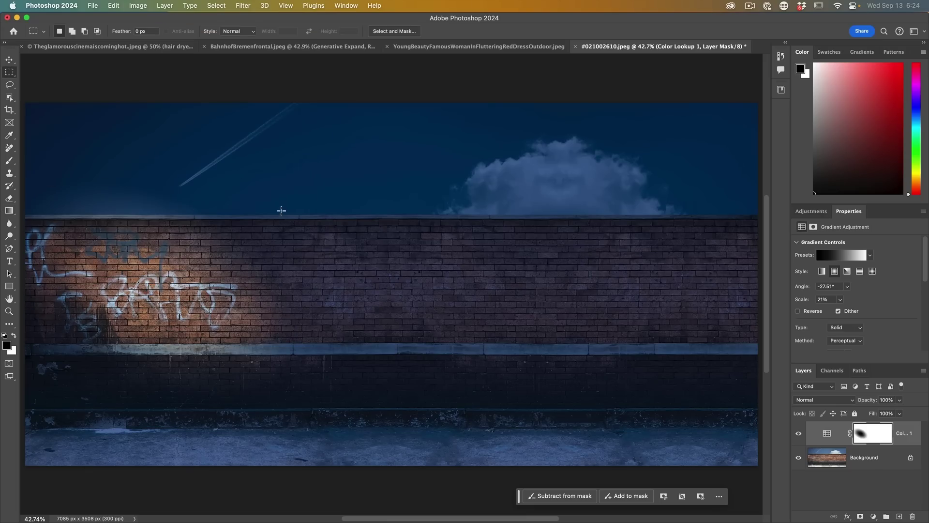
drag(279, 214, 101, 156)
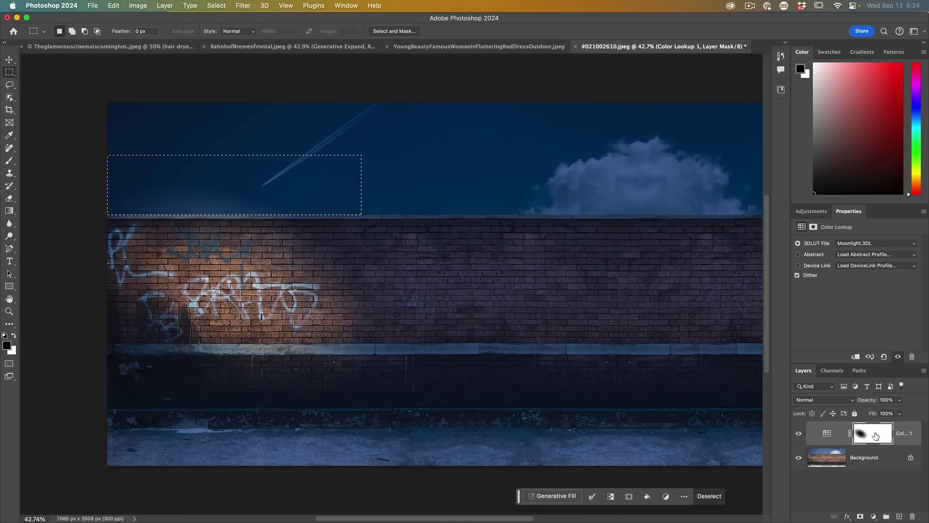
click(876, 435)
key(super+BackSpace)
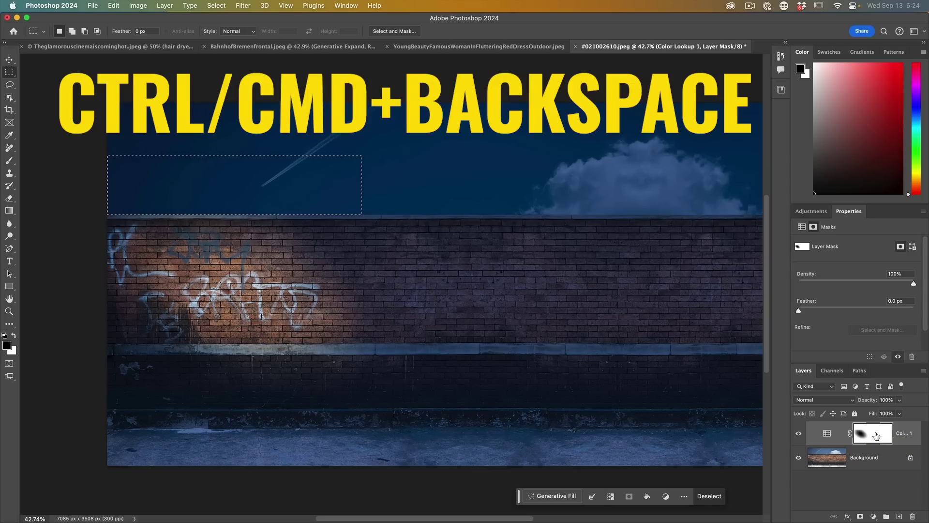
key(super+d)
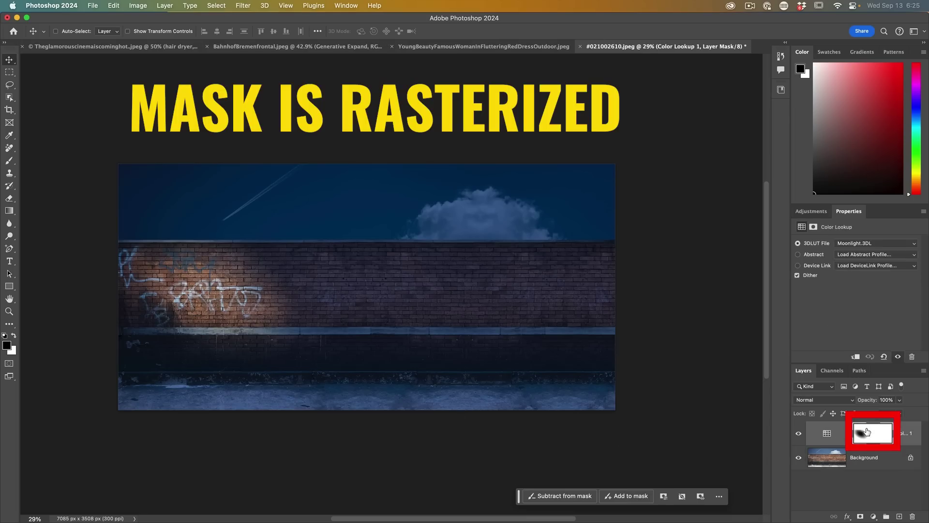
click(867, 432)
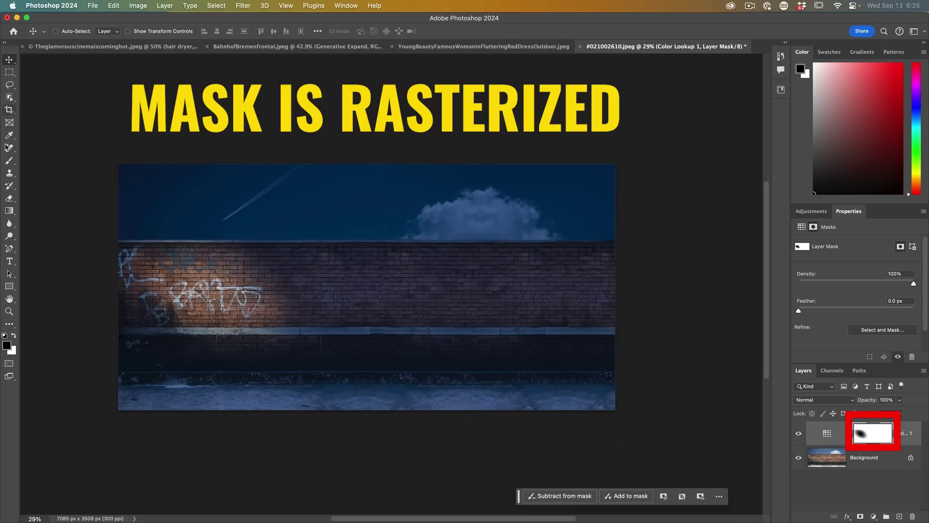
Step: Return to the Gradient tool and set the mask feather to 0.0 px
click(9, 210)
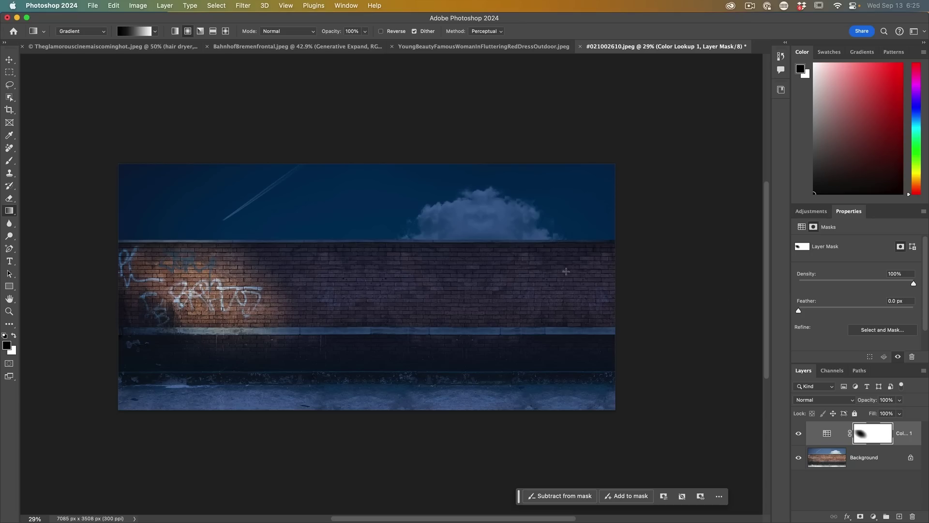
drag(801, 311, 798, 311)
scroll(772, 430, up, 2)
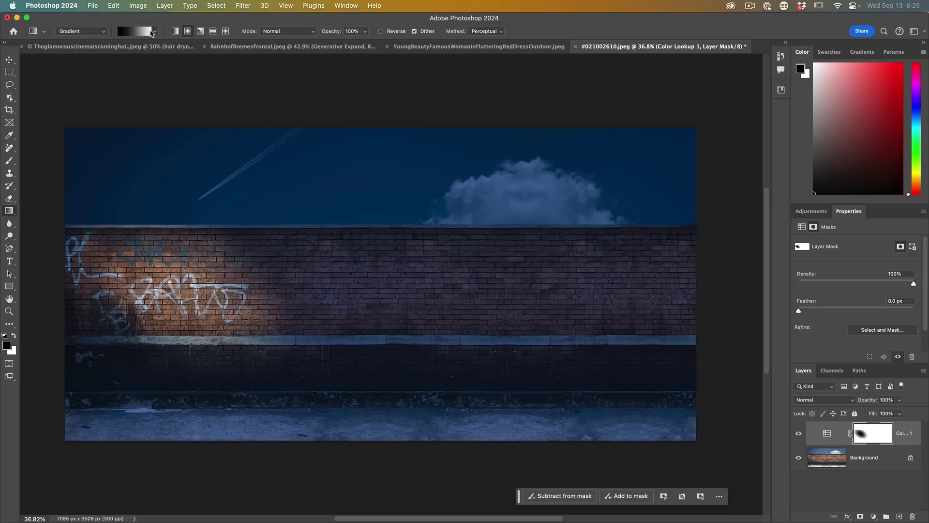
Step: Drag a second fade-to-transparent radial spotlight right of centre on the wall, nudged down and left
click(155, 33)
click(100, 51)
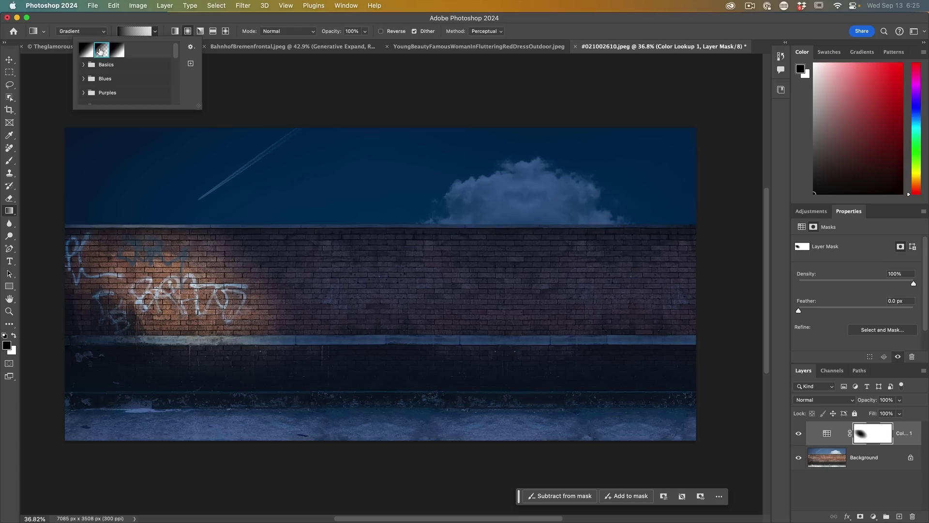
drag(555, 272, 436, 348)
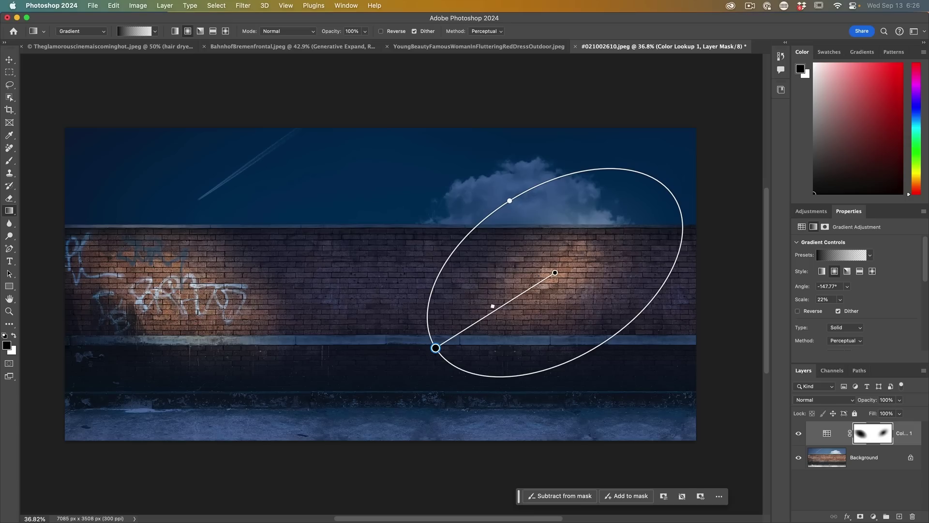
drag(557, 275, 535, 302)
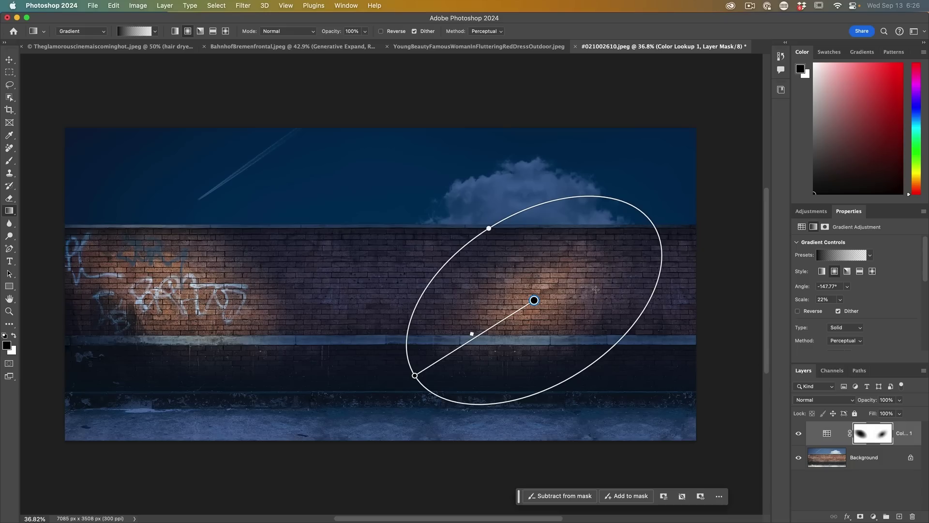
Step: Preview the lighting, then marquee the sky around the cloud above the second spotlight
click(9, 60)
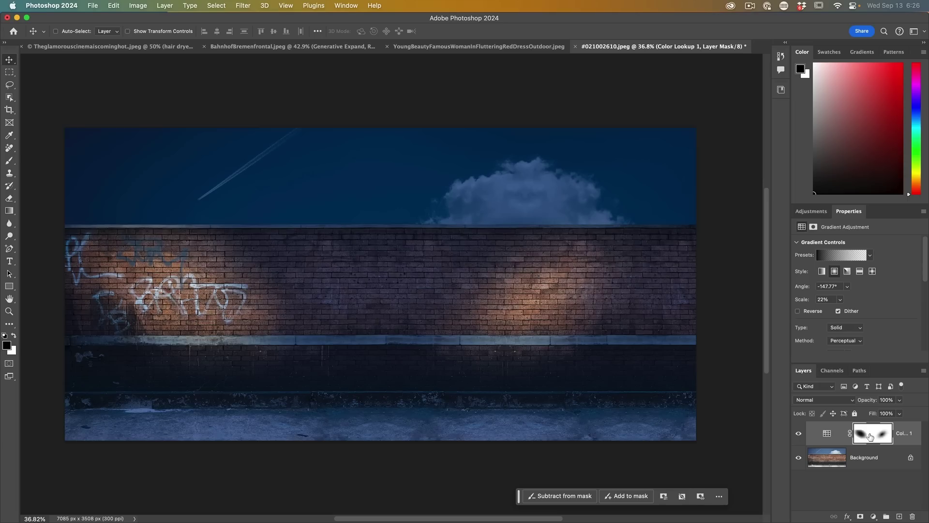
click(11, 212)
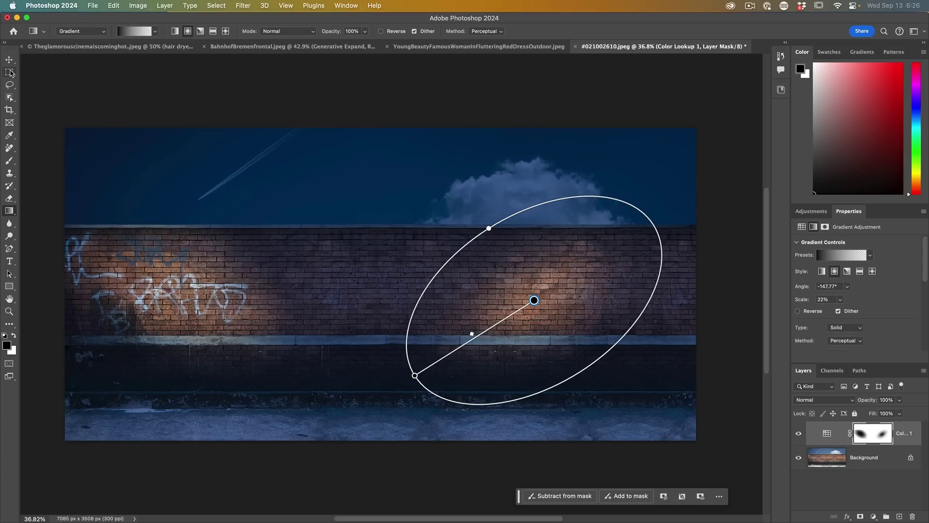
click(9, 72)
drag(357, 163, 625, 225)
Step: Erase the second spotlight's glow from the selected sky on the Color Lookup mask
click(872, 433)
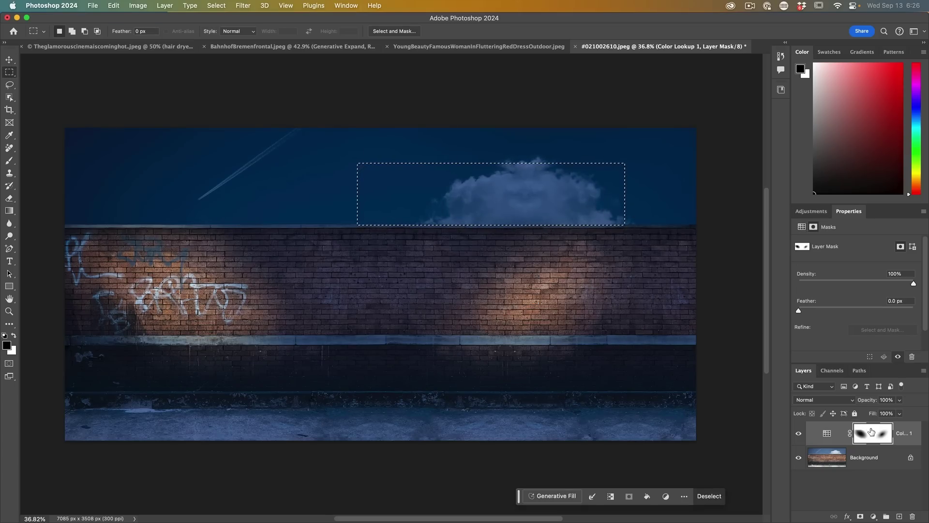
key(super+d)
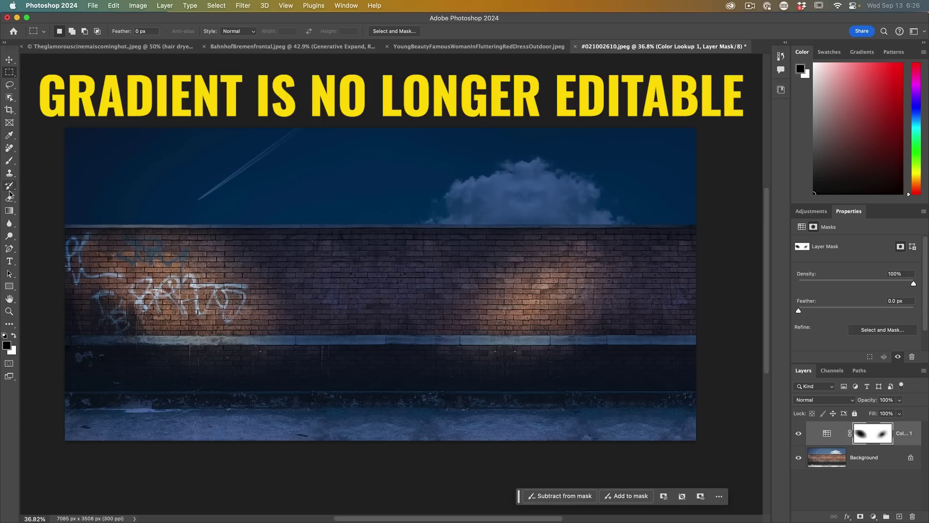
click(10, 211)
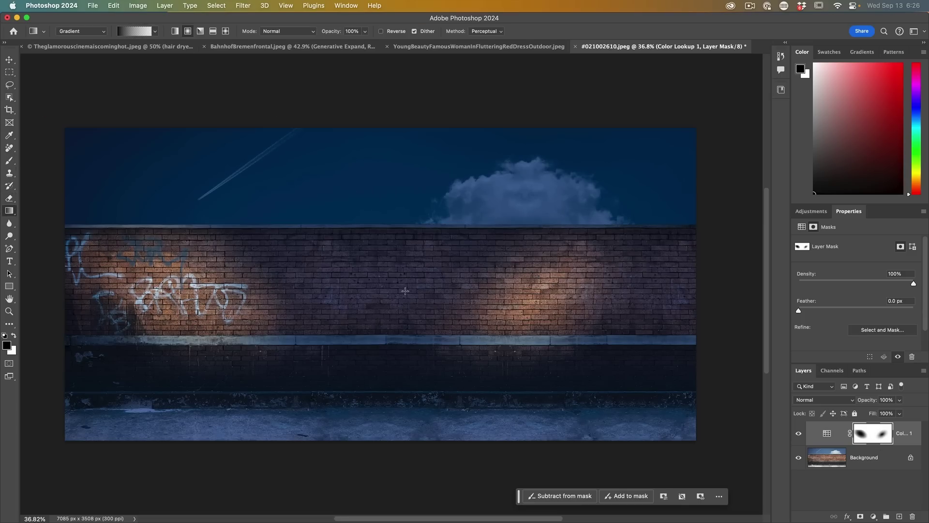